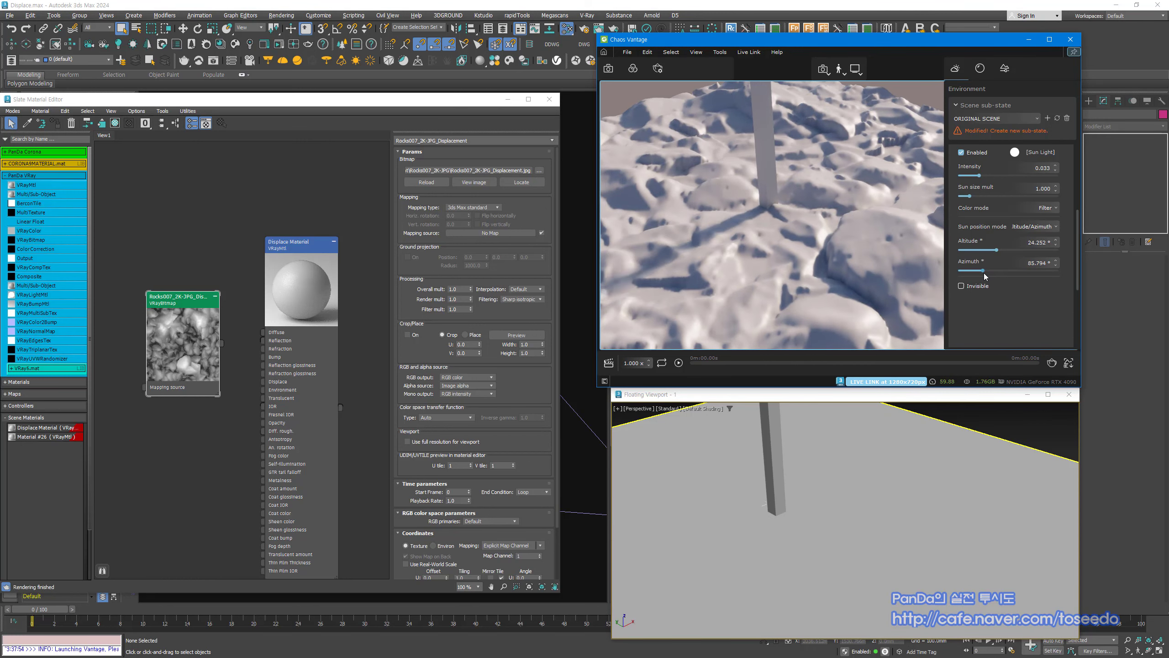
Step: Add a VRayEdgesTex map and connect it to the Diffuse input of the Displace Material
click(734, 124)
middle_drag(734, 124, 752, 164)
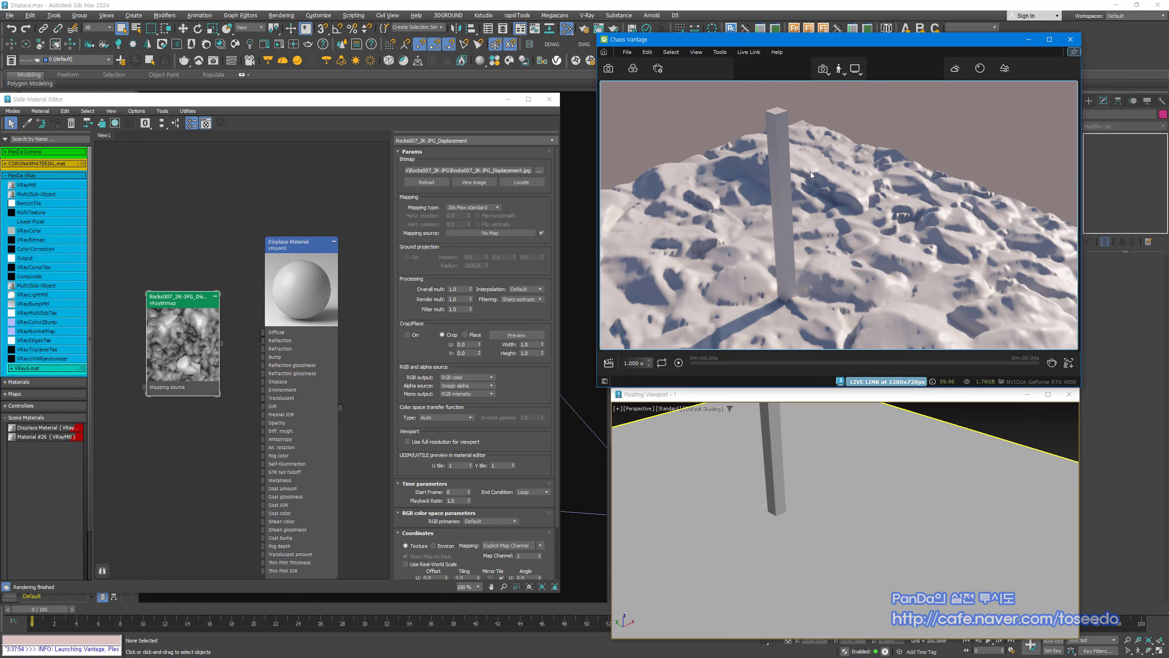
middle_drag(770, 205, 800, 196)
scroll(800, 196, down, 5)
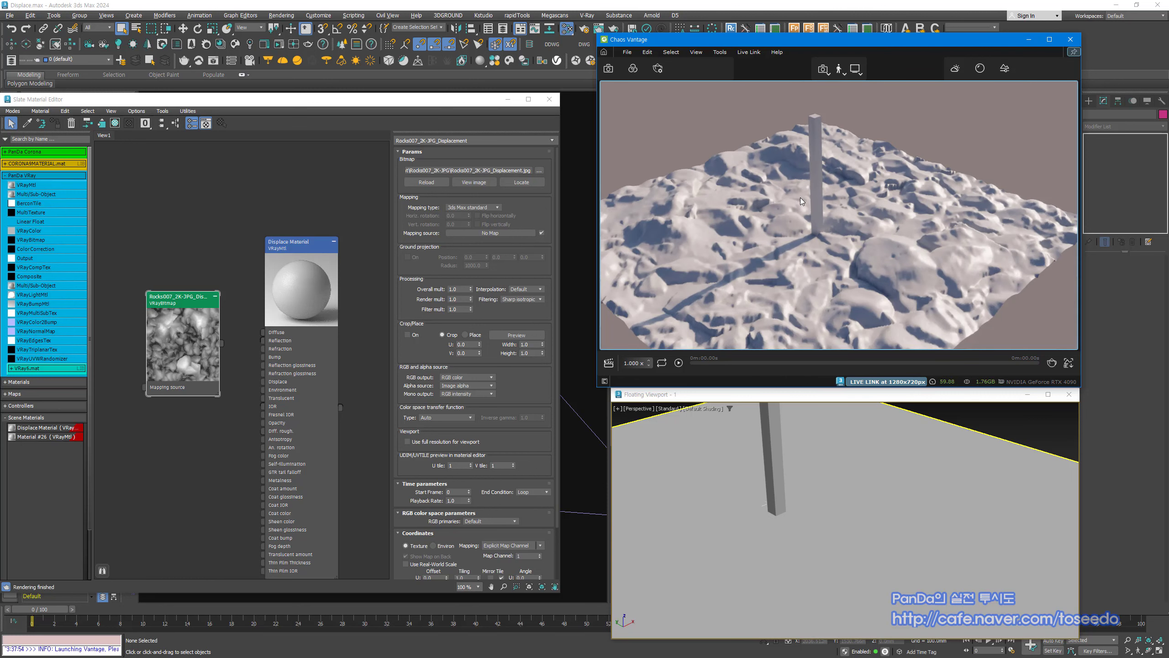
click(229, 203)
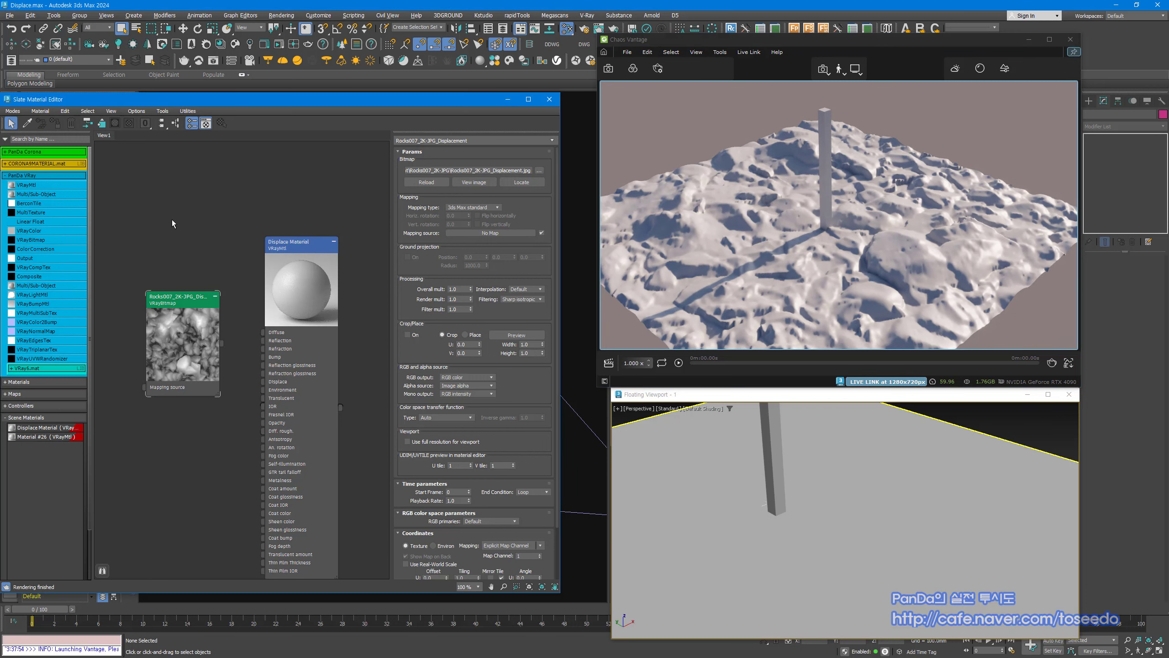
key(Tab)
text(v)
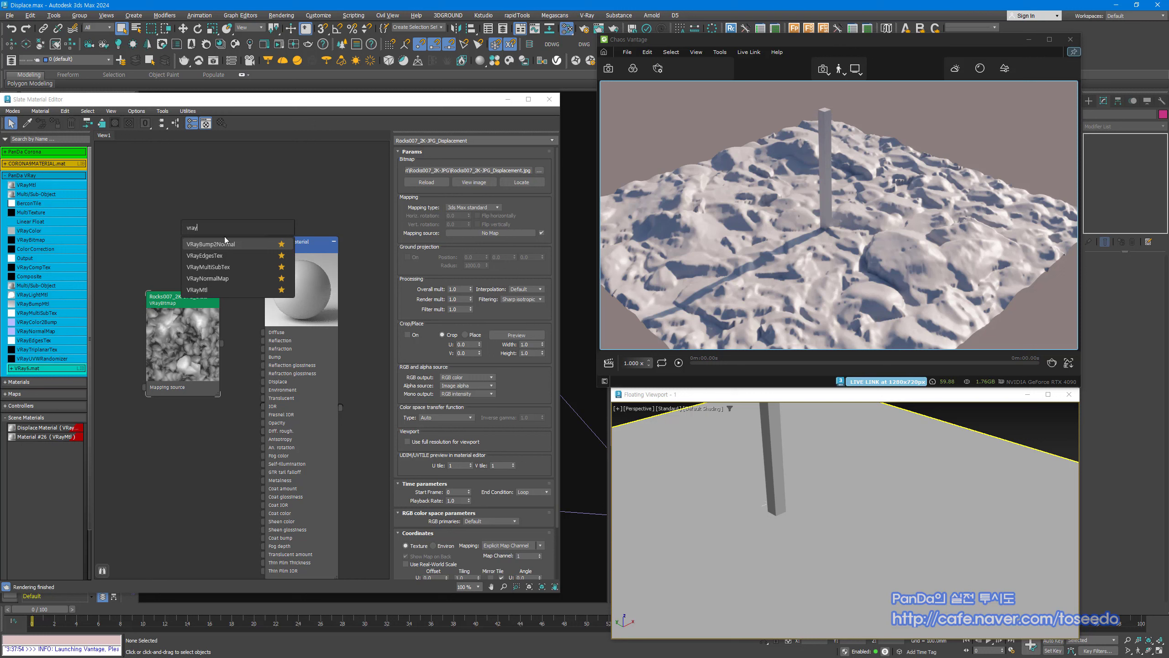
click(221, 257)
drag(227, 262, 263, 332)
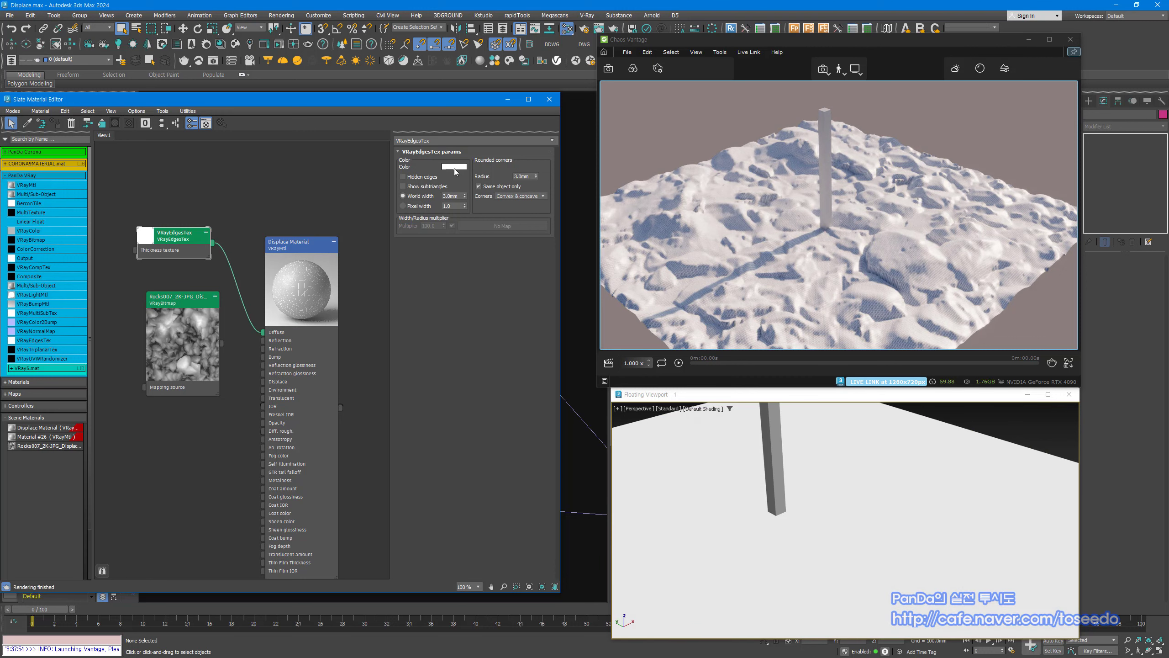
Step: Set the VRayEdgesTex color to pure red and switch its edge thickness to pixel width
click(454, 166)
drag(369, 149, 389, 150)
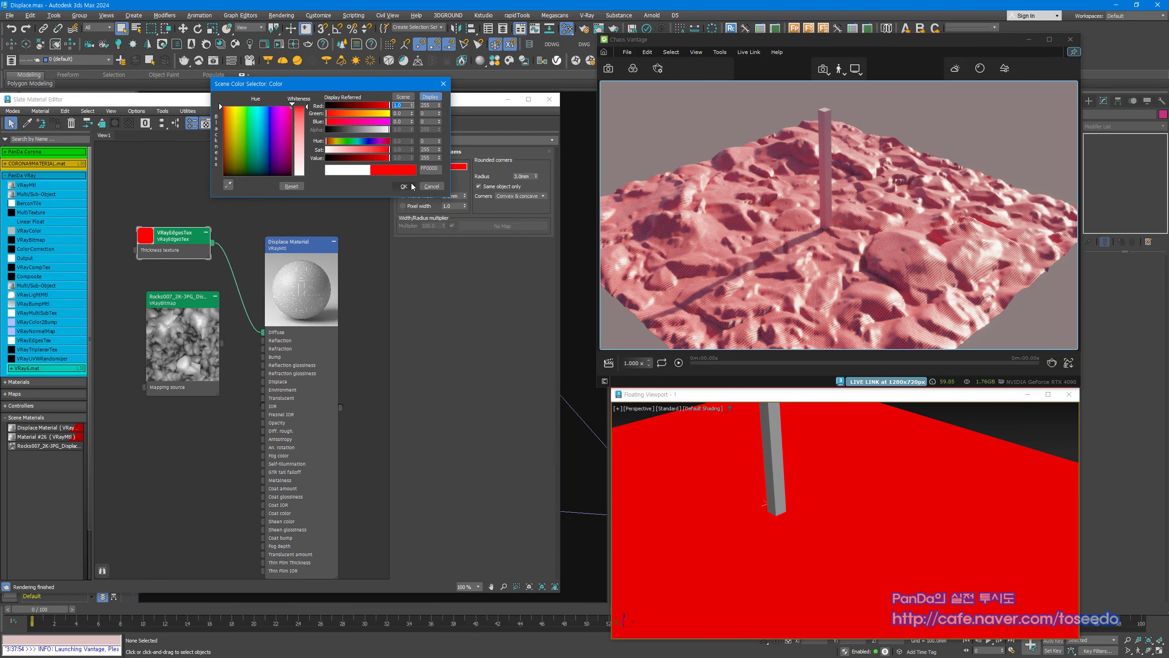
click(413, 186)
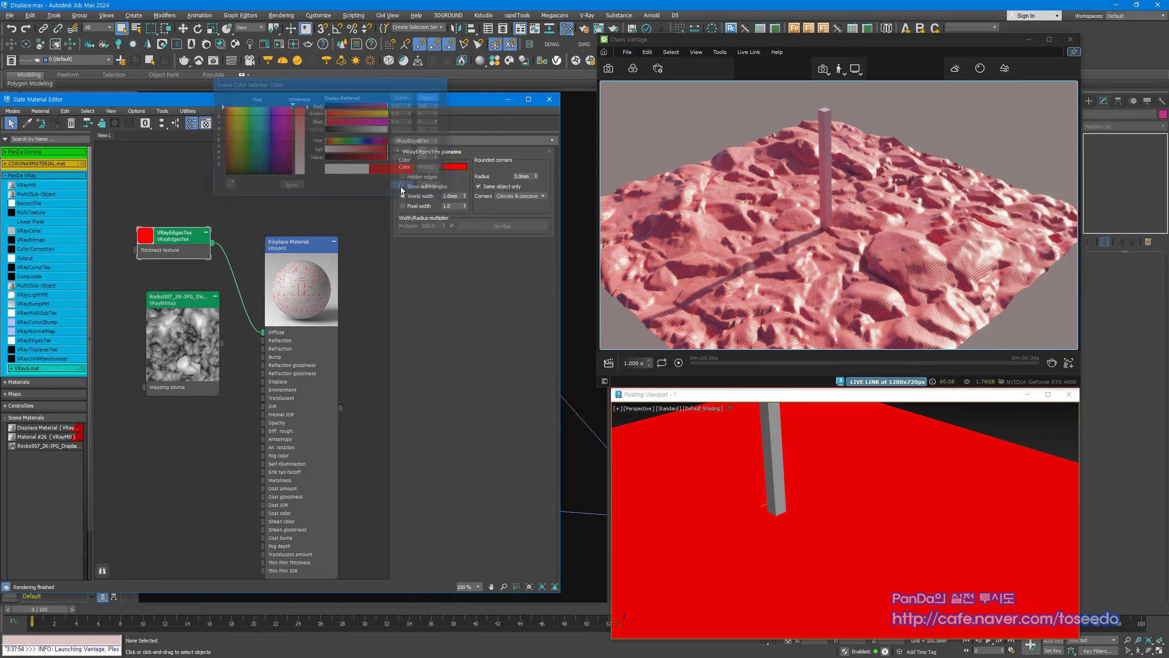
click(413, 208)
Step: Examine the red wireframe on the displaced plane in the Chaos Vantage live view, both up close and from farther away
middle_drag(729, 497, 862, 476)
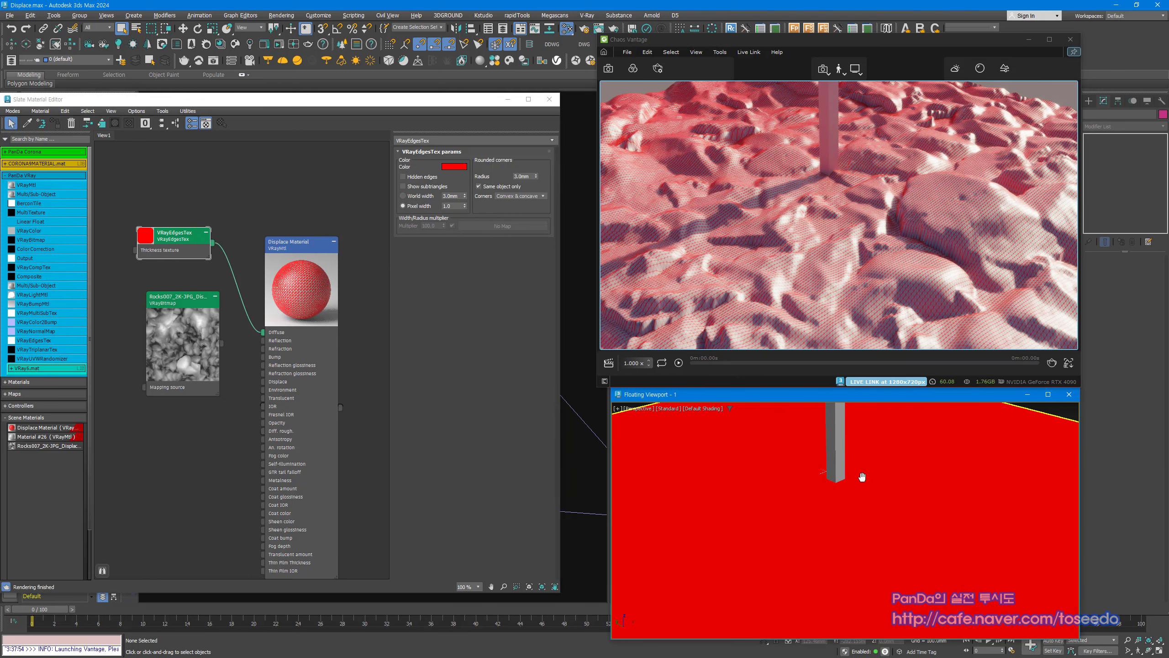
scroll(861, 478, down, 3)
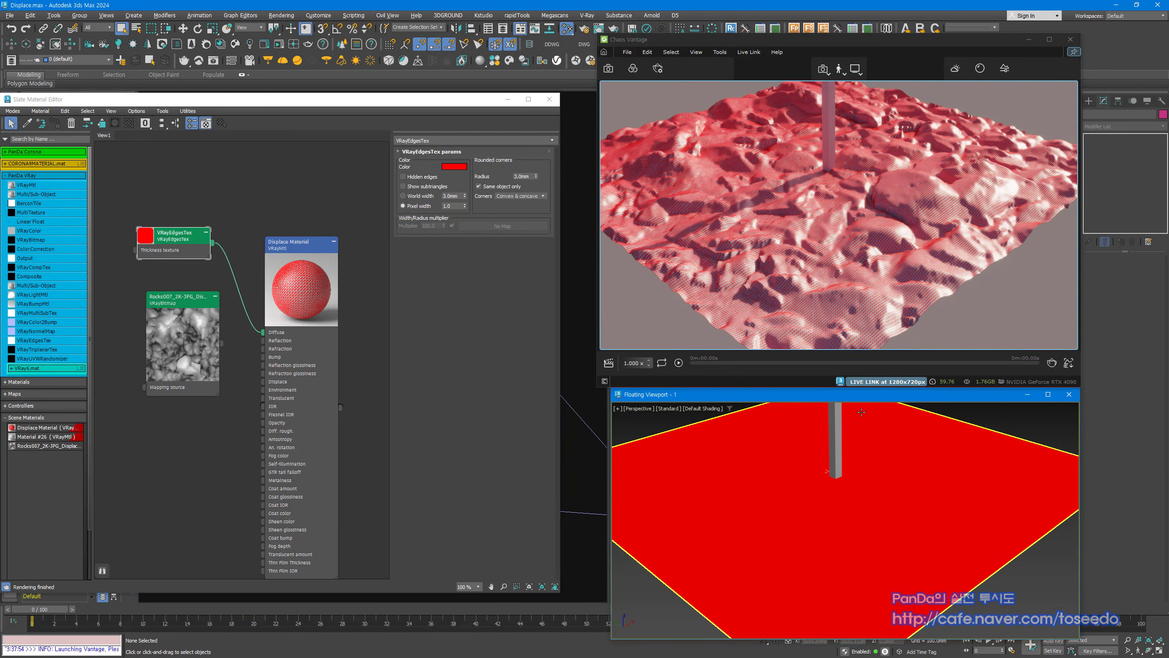
scroll(1058, 488, up, 3)
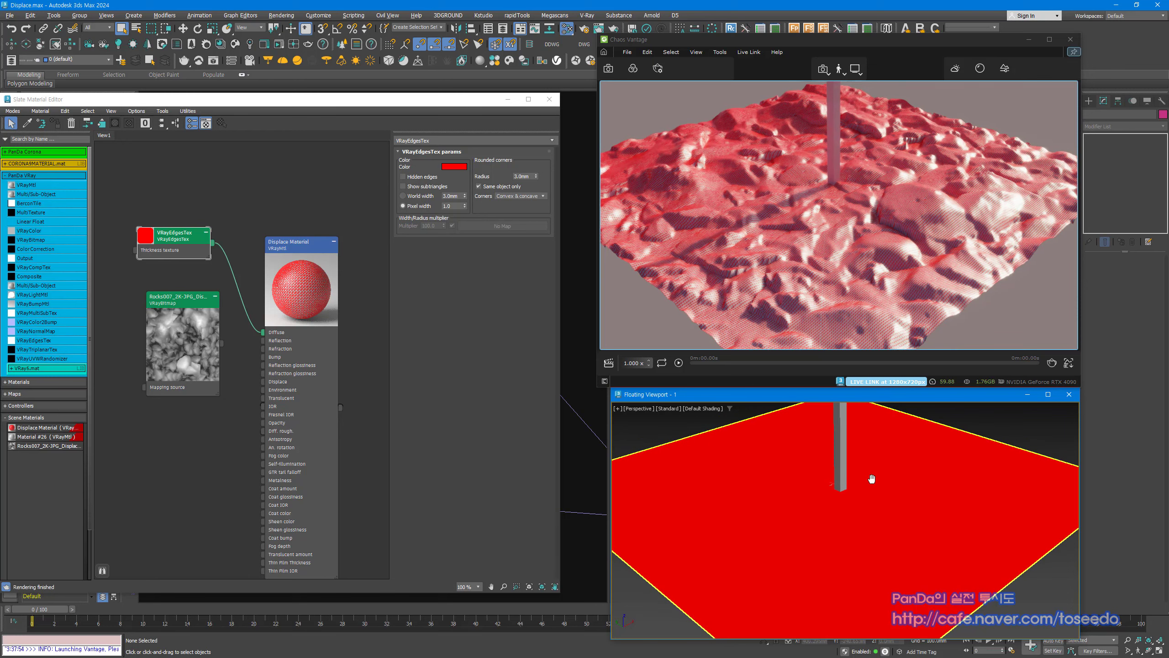
middle_drag(793, 519, 806, 478)
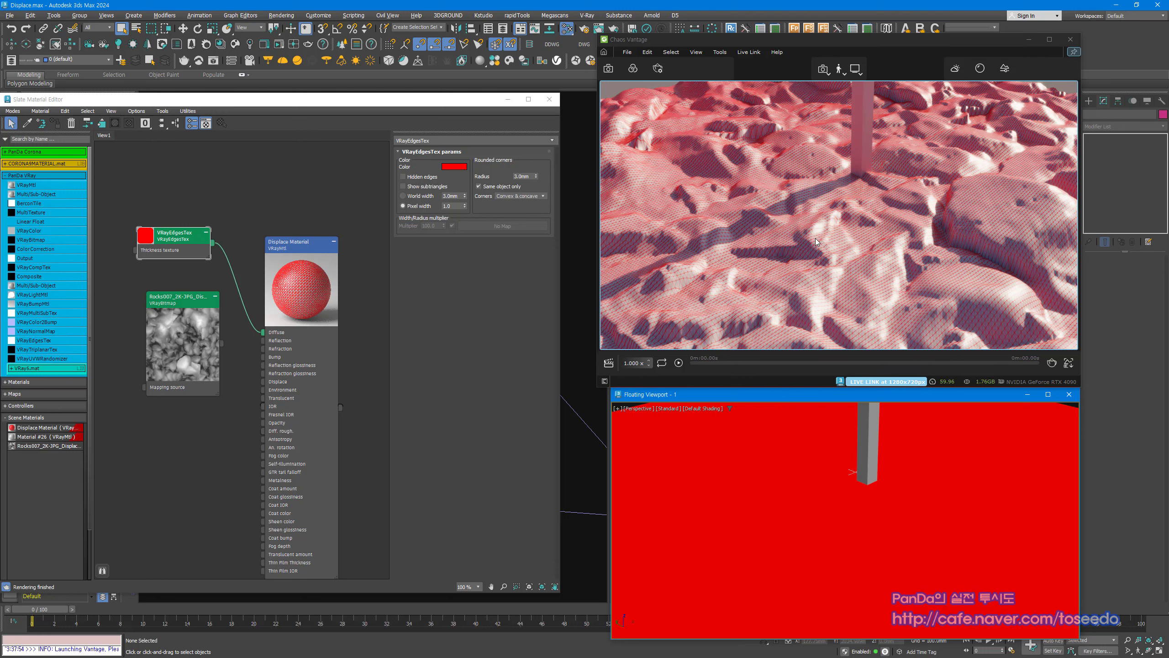
middle_drag(888, 208, 831, 228)
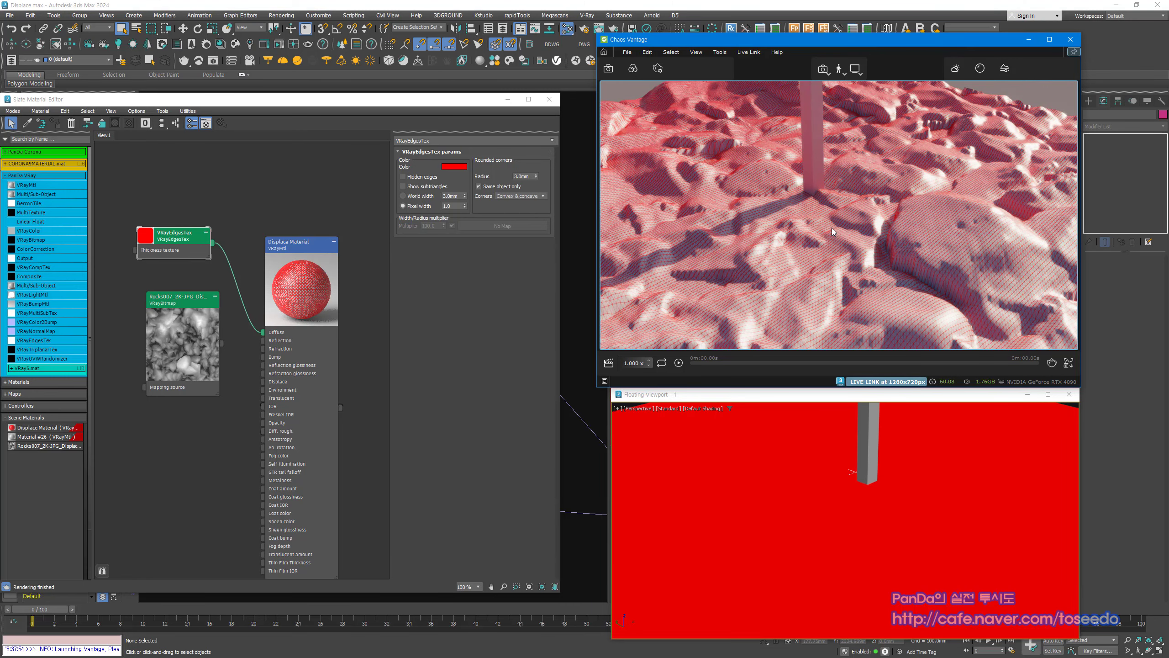
scroll(933, 228, up, 2)
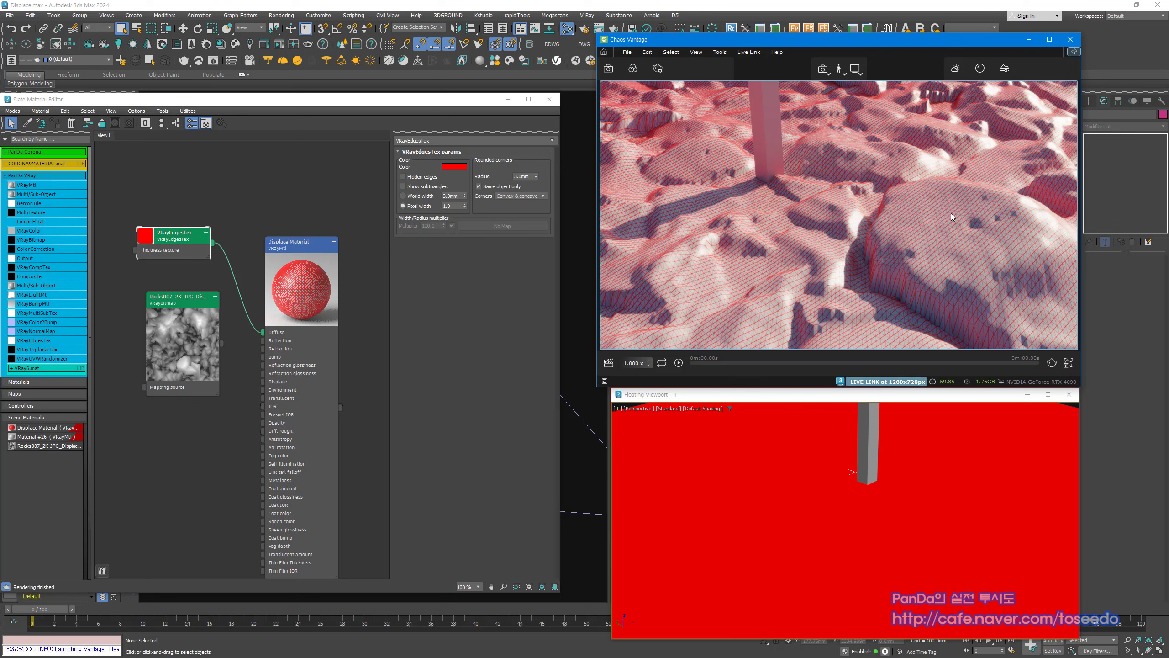
scroll(807, 491, down, 4)
scroll(808, 489, down, 5)
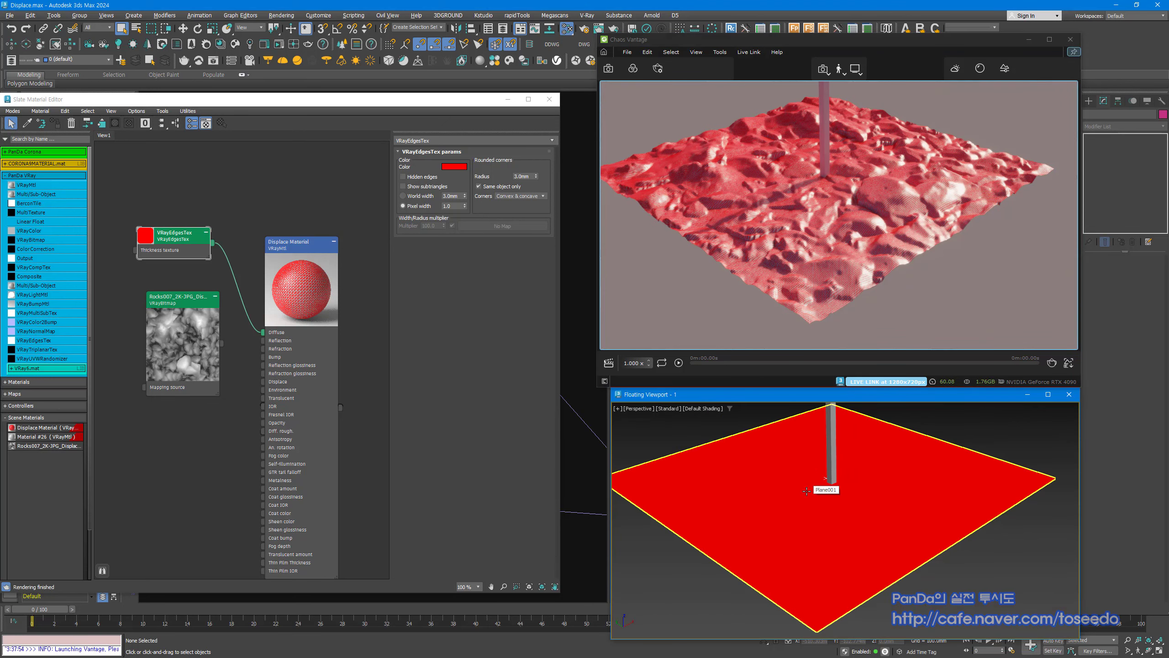
scroll(811, 488, up, 5)
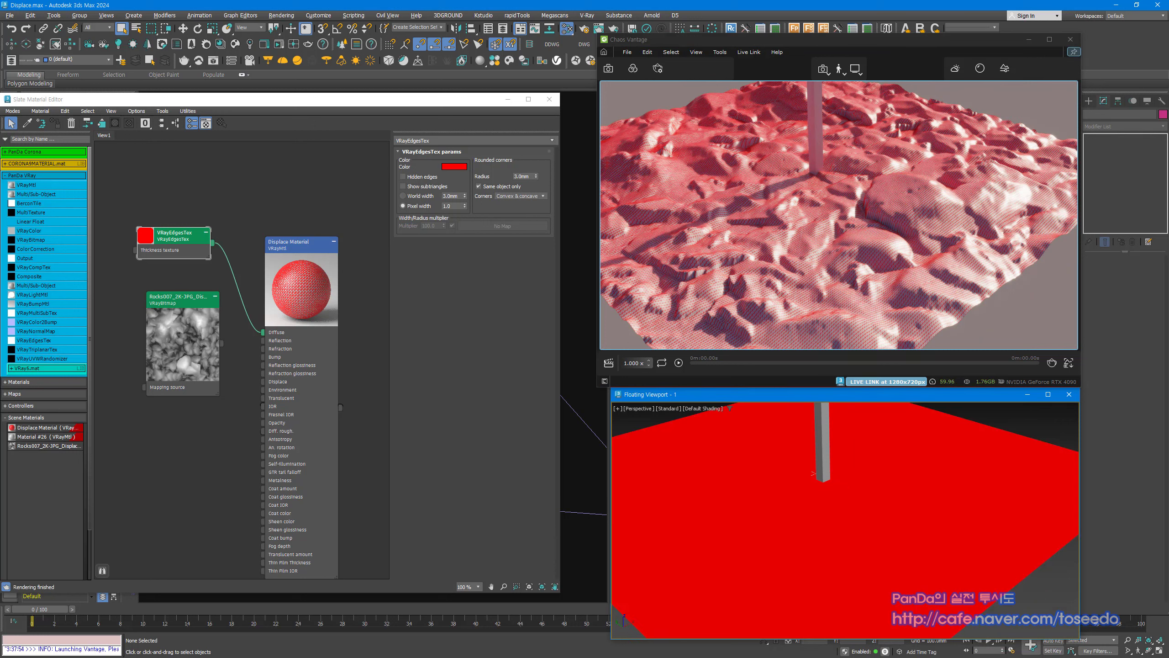
Step: Switch to D5 Render and assign Rocks007_2K-JPG_NormalDX.jpg as the Normal map of the plane's displacement material
key(alt+Tab)
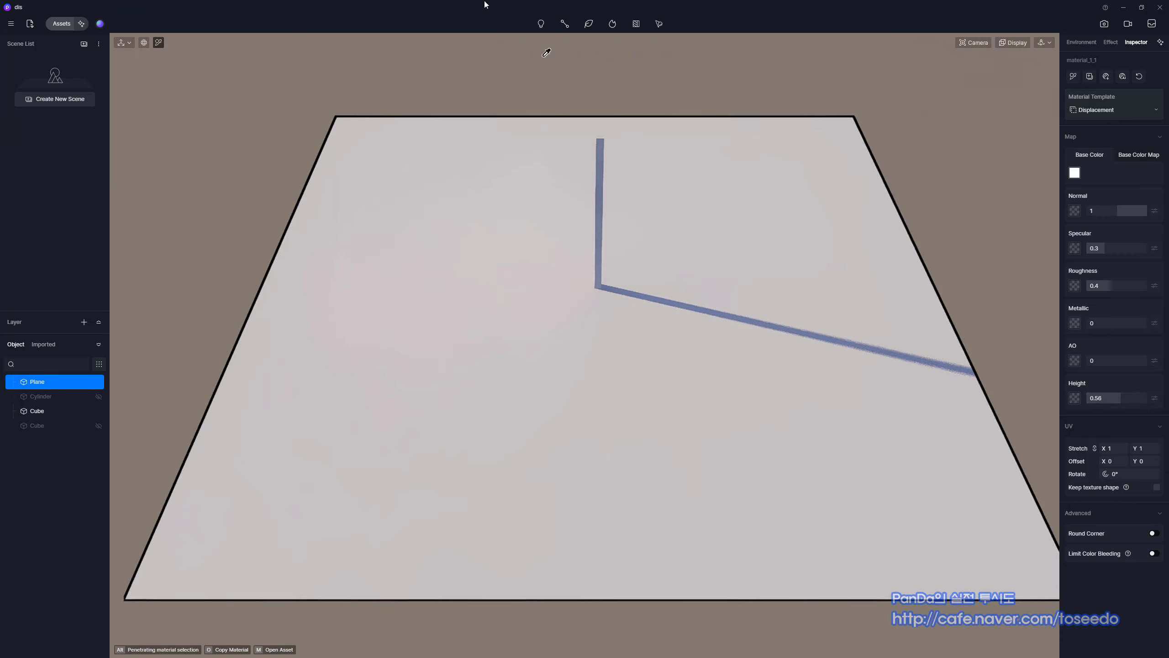
click(406, 1)
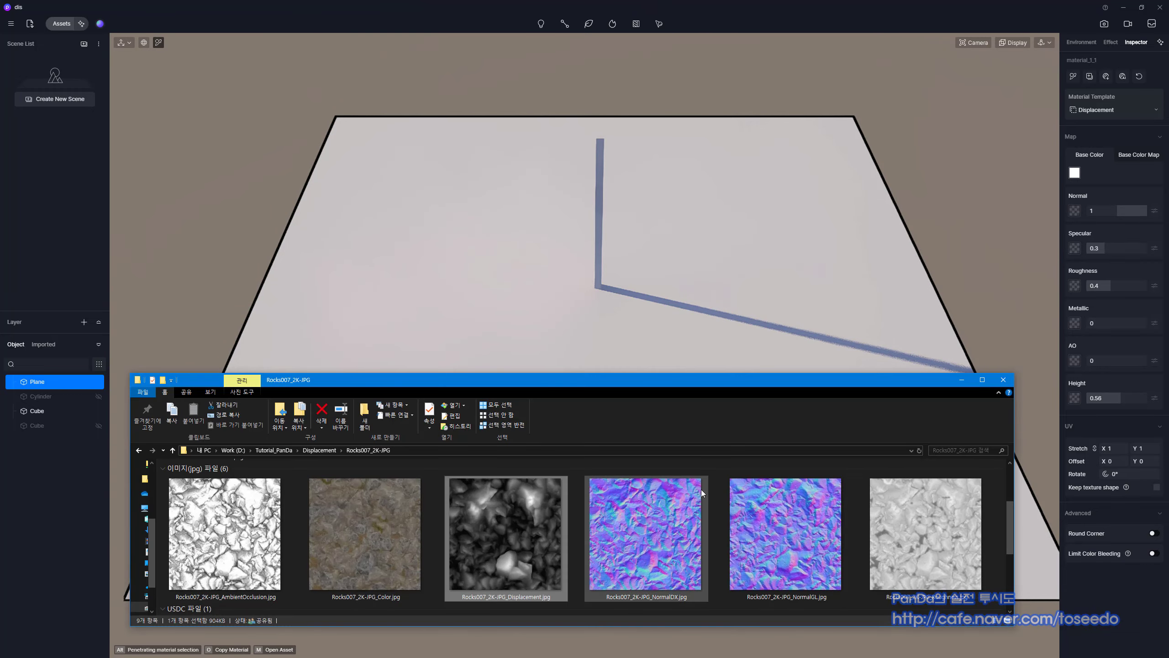
drag(683, 548, 1121, 204)
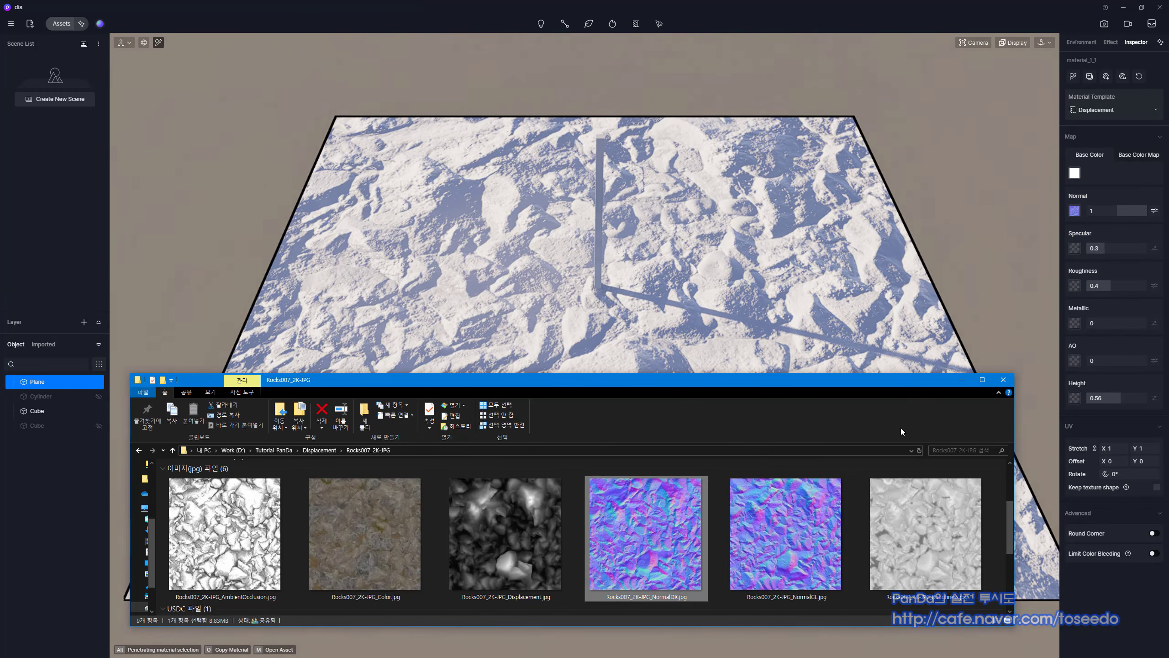
click(960, 381)
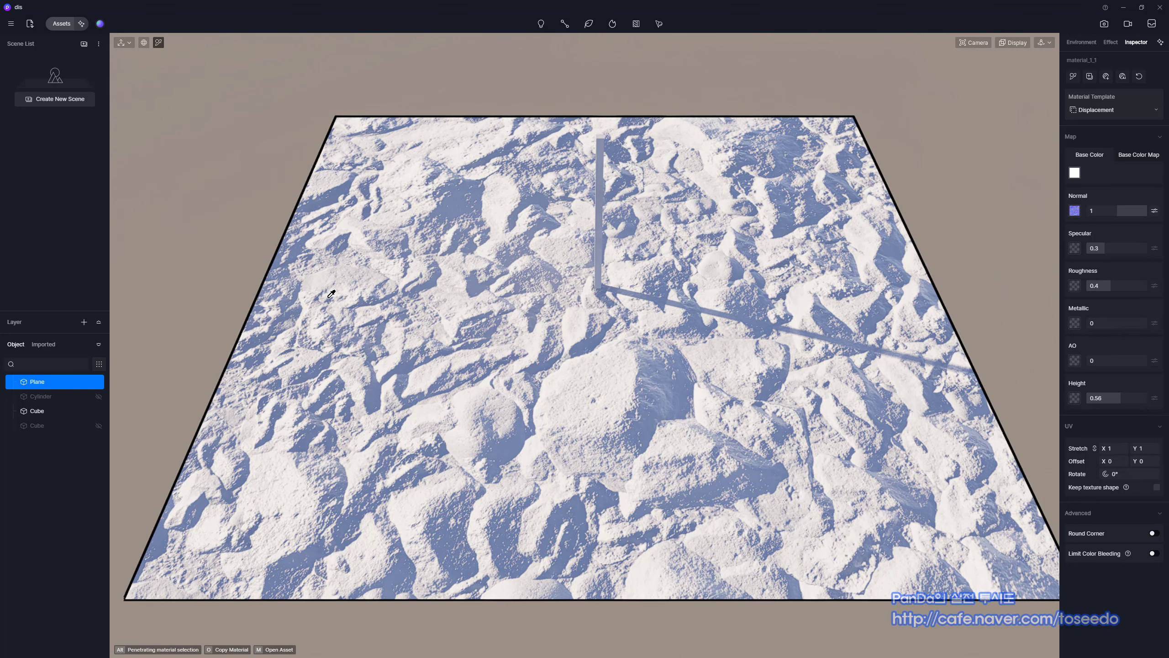
Step: Examine the relief of the normal-mapped rock surface and the post's shadow across it from several distances and angles
scroll(599, 405, up, 5)
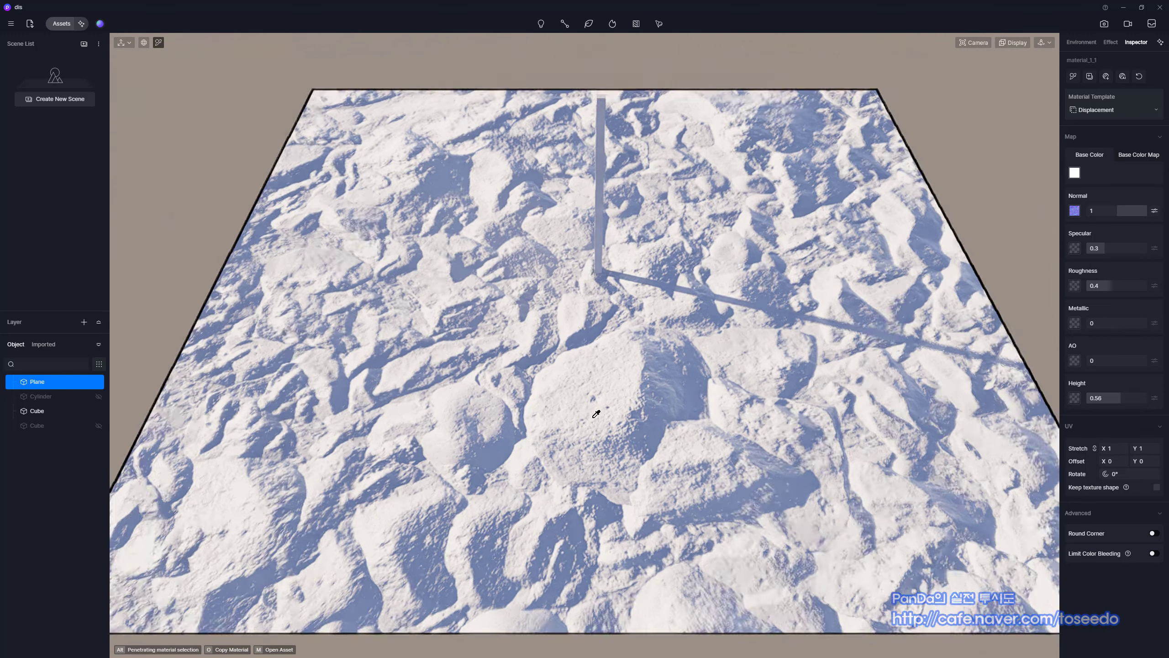
scroll(607, 408, up, 2)
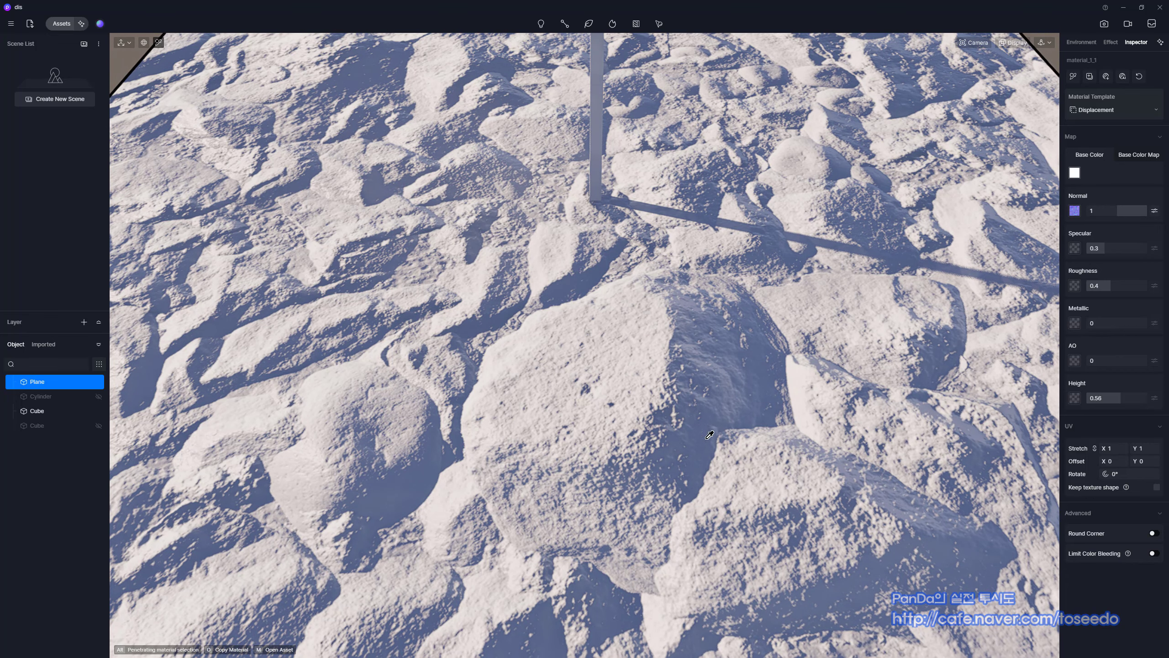
scroll(684, 431, down, 2)
scroll(689, 379, down, 3)
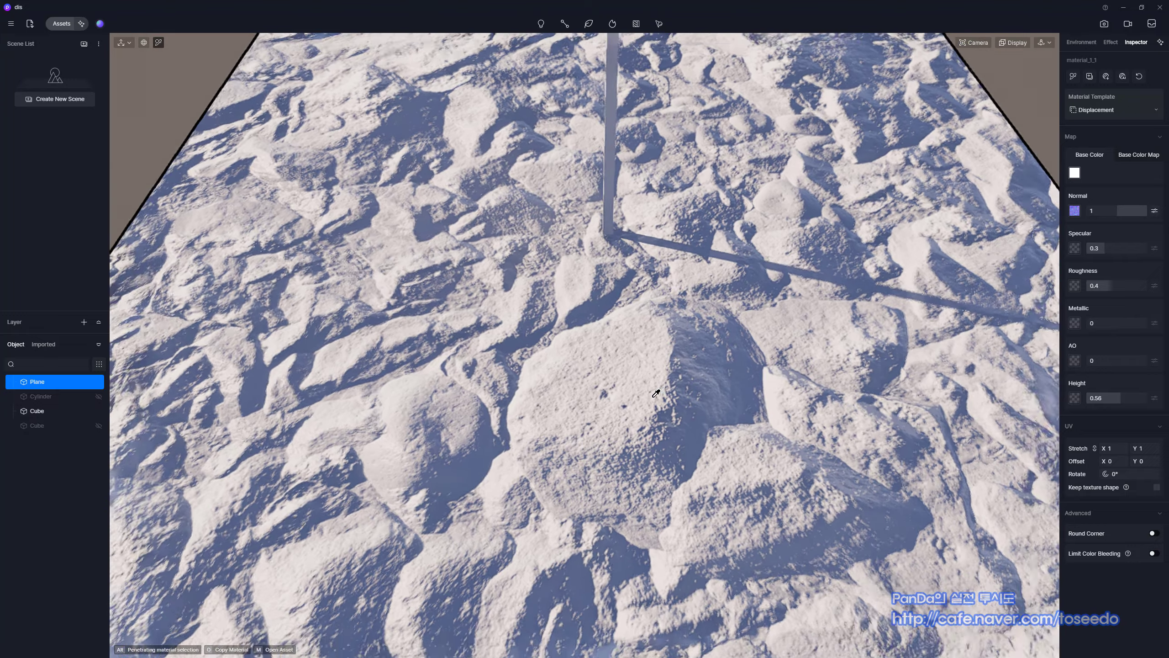
scroll(689, 379, down, 2)
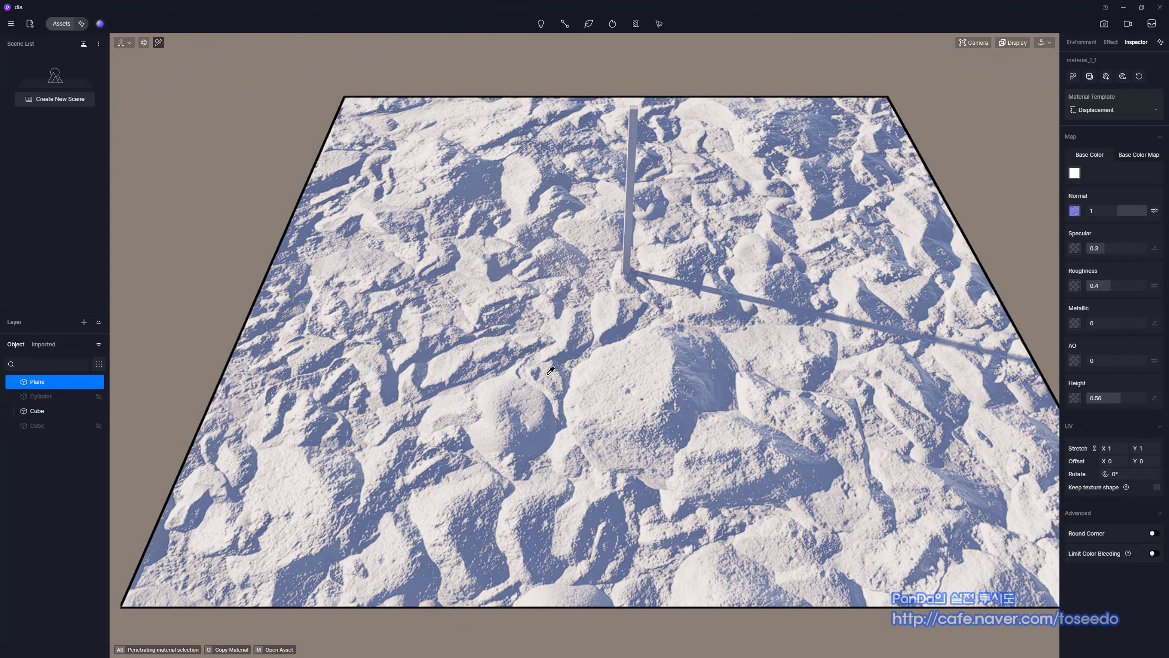
scroll(681, 377, up, 4)
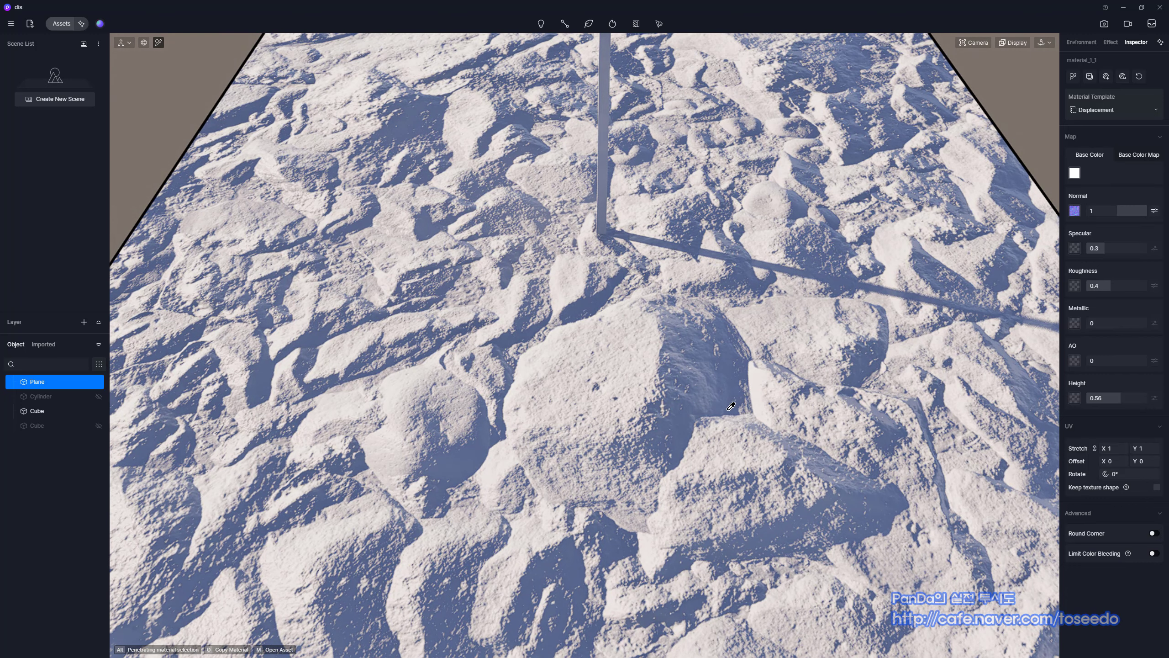
scroll(734, 403, up, 3)
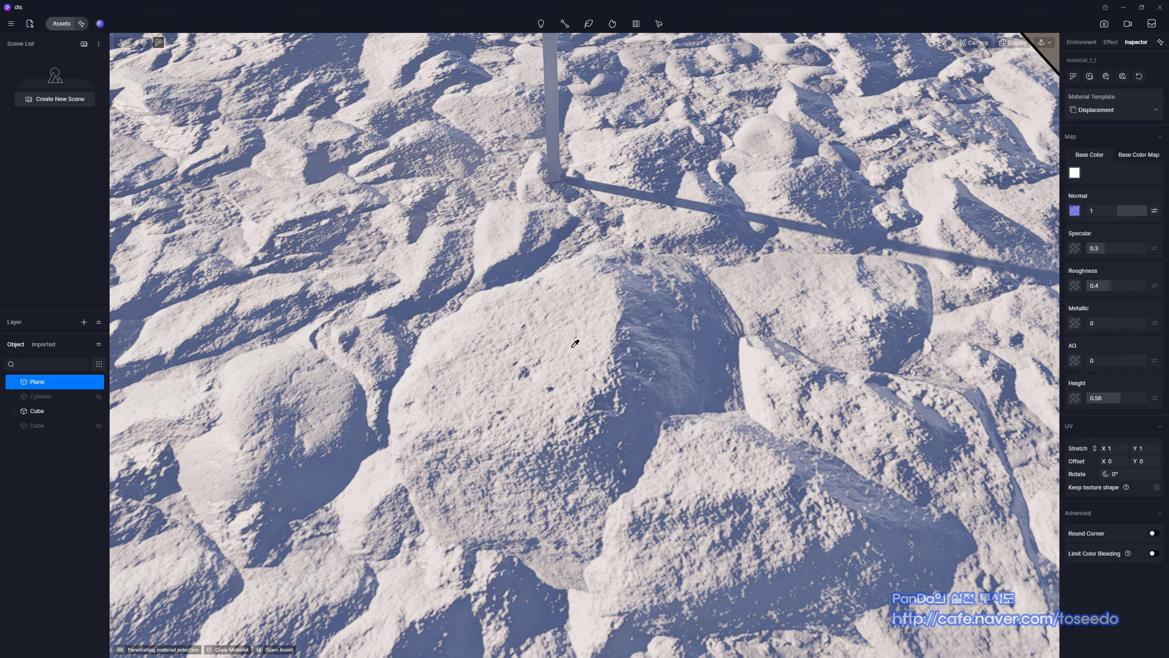
scroll(295, 312, down, 3)
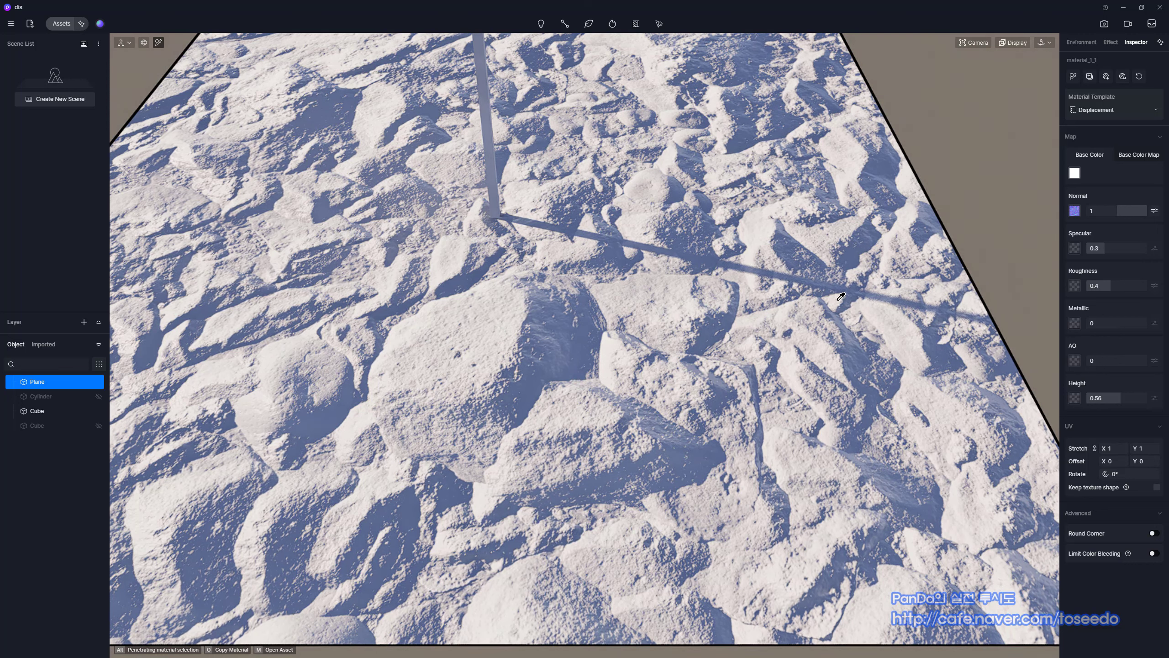
scroll(521, 224, down, 3)
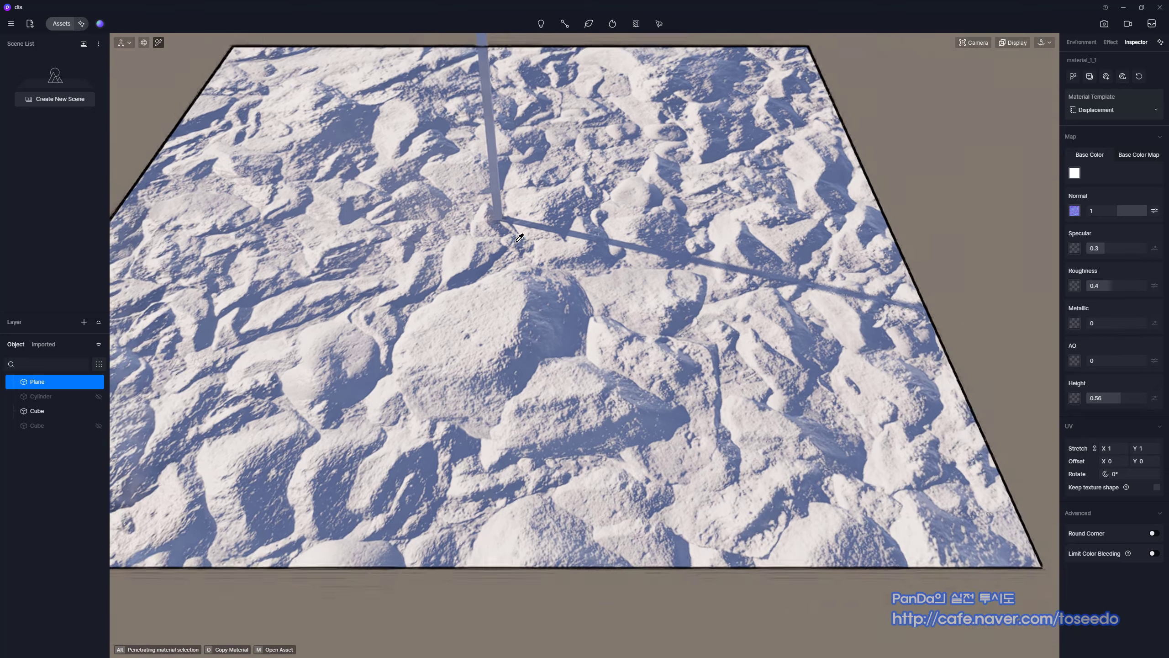
middle_drag(548, 219, 710, 330)
scroll(711, 327, up, 6)
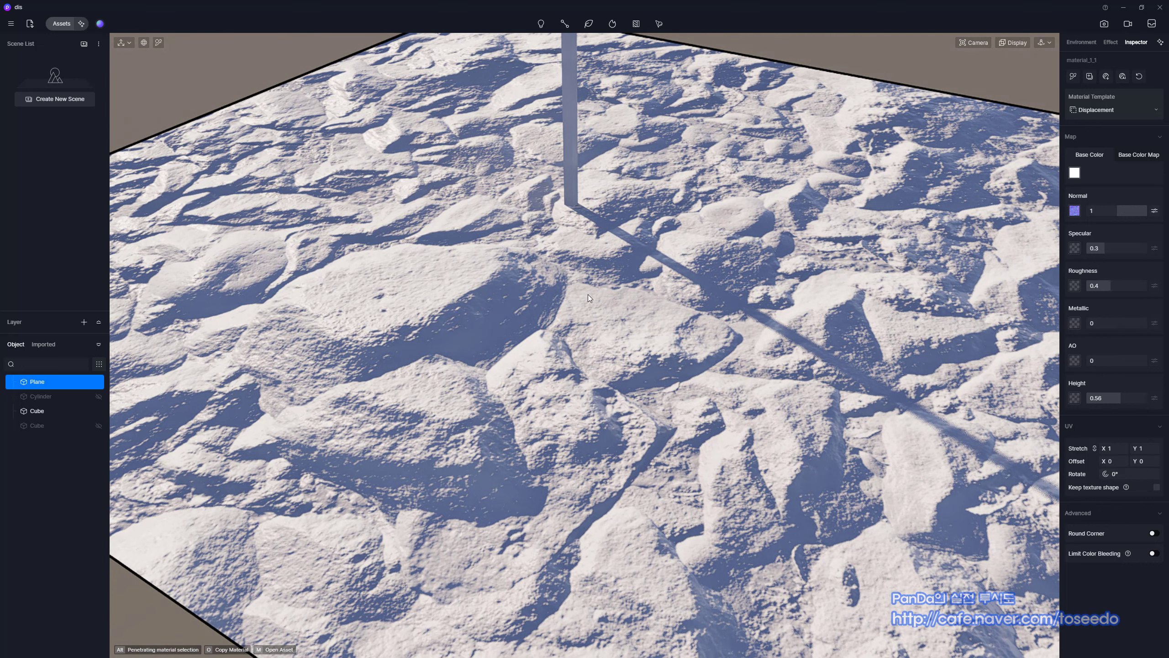
Step: Assign Rocks007_2K-JPG_Displacement.jpg as the Height map of the plane's material
key(alt+Tab)
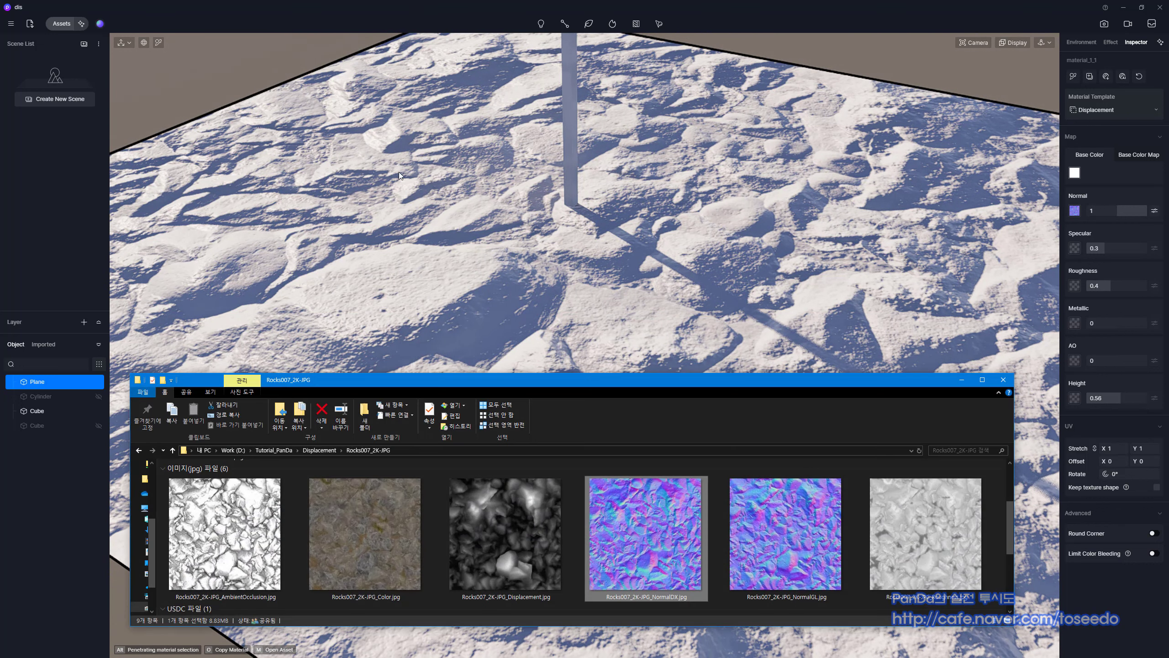
drag(494, 543, 1116, 398)
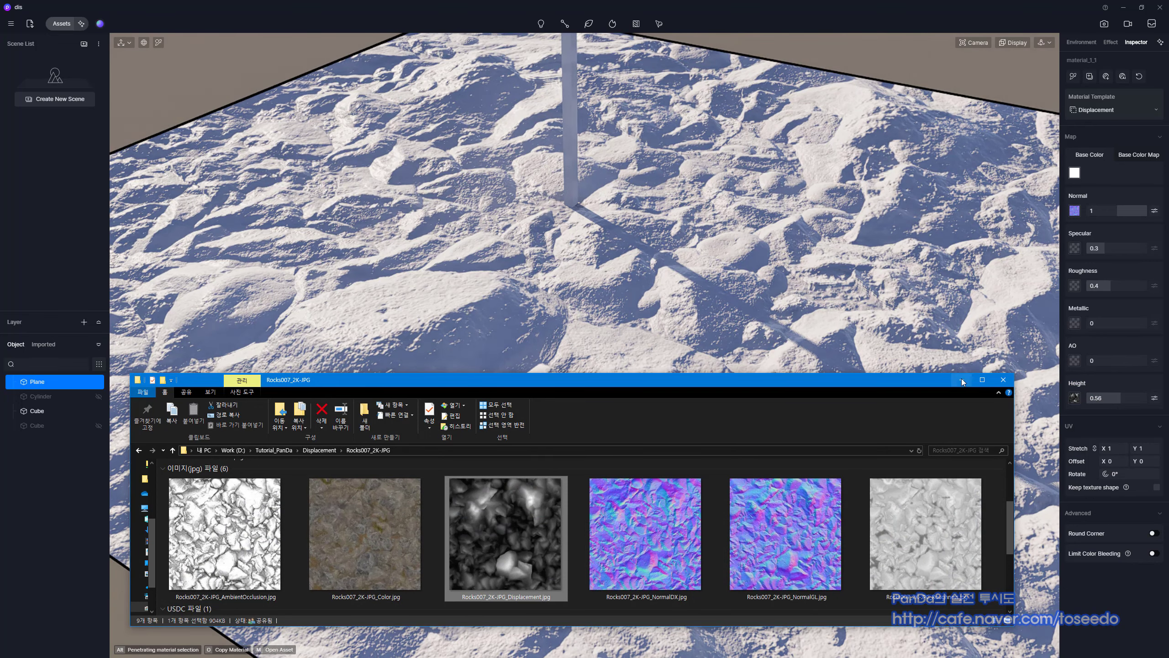
key(alt+Tab)
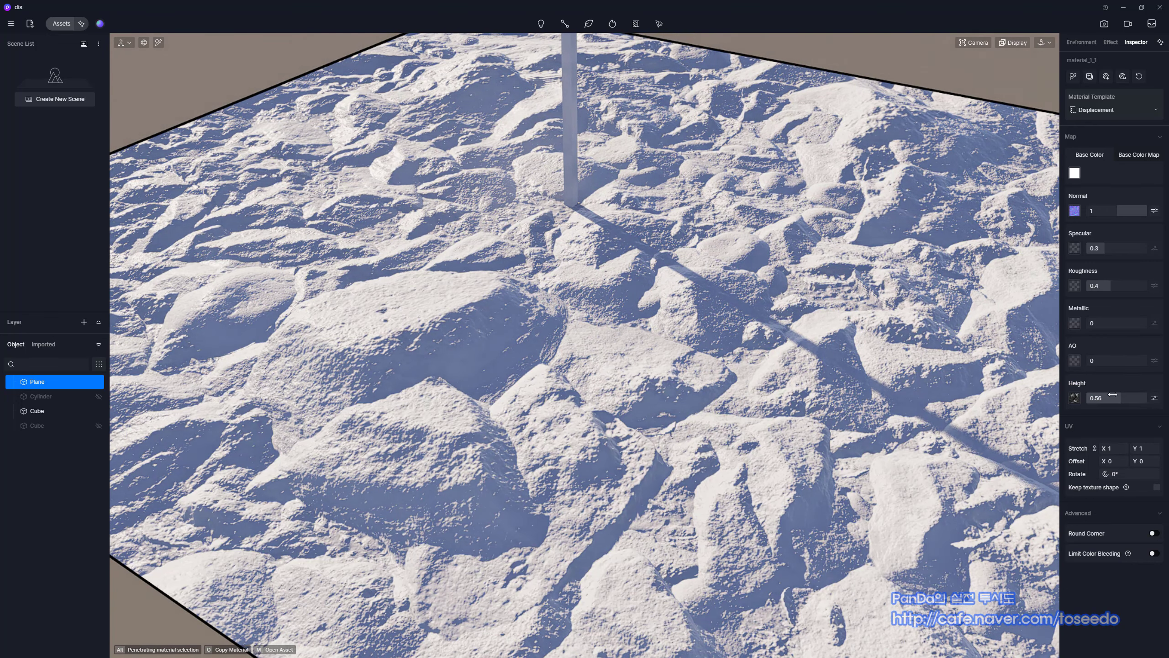
Step: Set the material's Height to 0 and examine the large rock up close
drag(1116, 397, 1049, 395)
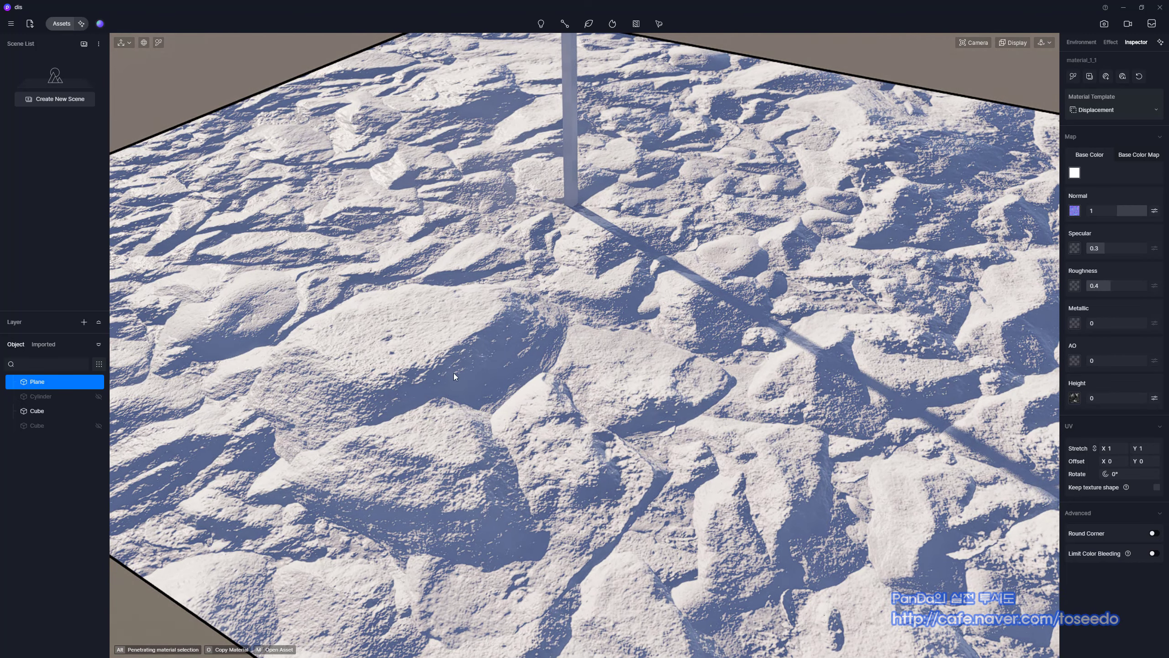
scroll(396, 305, up, 5)
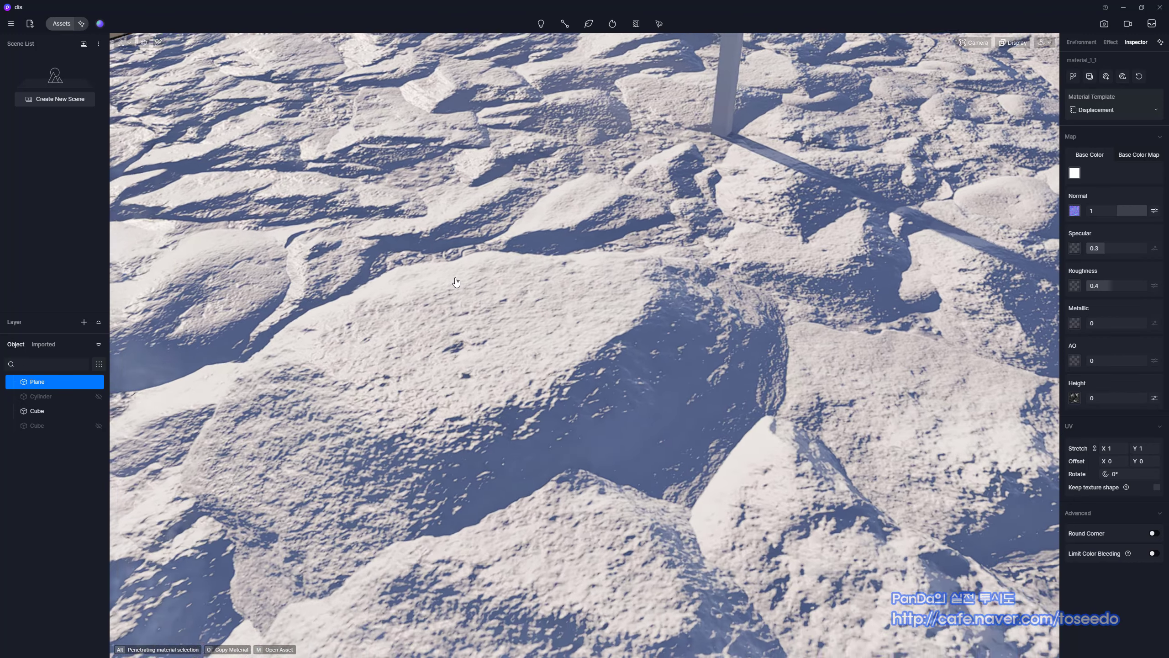
middle_drag(455, 278, 510, 253)
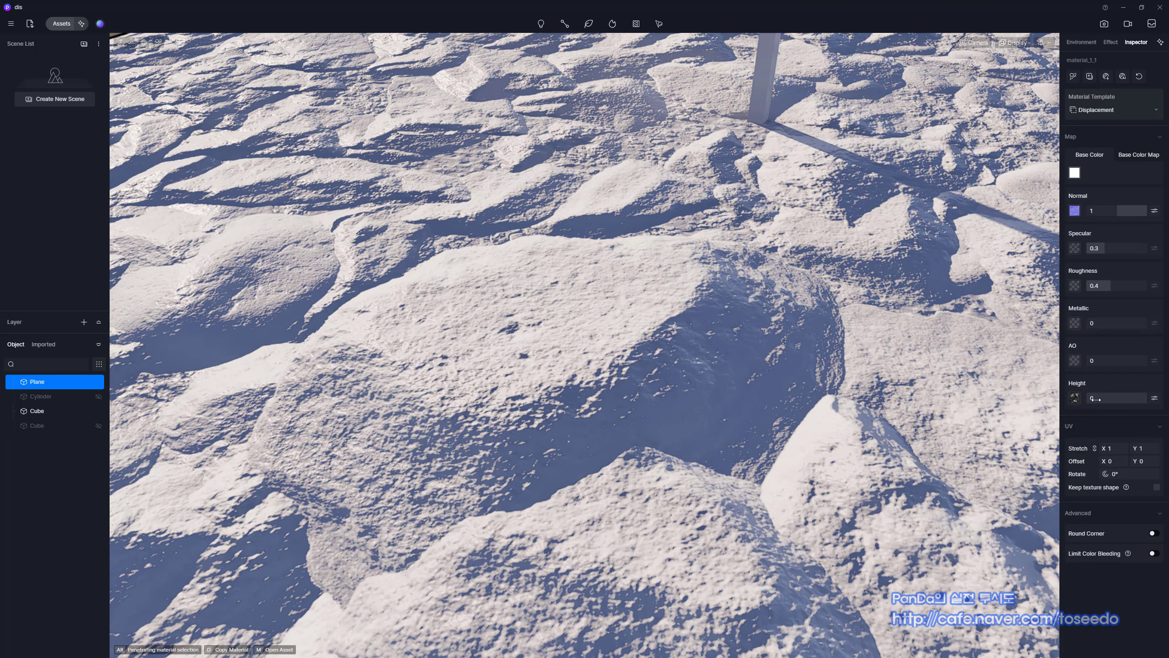
Step: Set the material's Height to 0.47 and view the displaced plane as a whole
mouse_move(1096, 399)
mouse_down()
mouse_move(1118, 399)
mouse_move(1077, 397)
mouse_move(1116, 398)
mouse_up()
scroll(616, 392, down, 10)
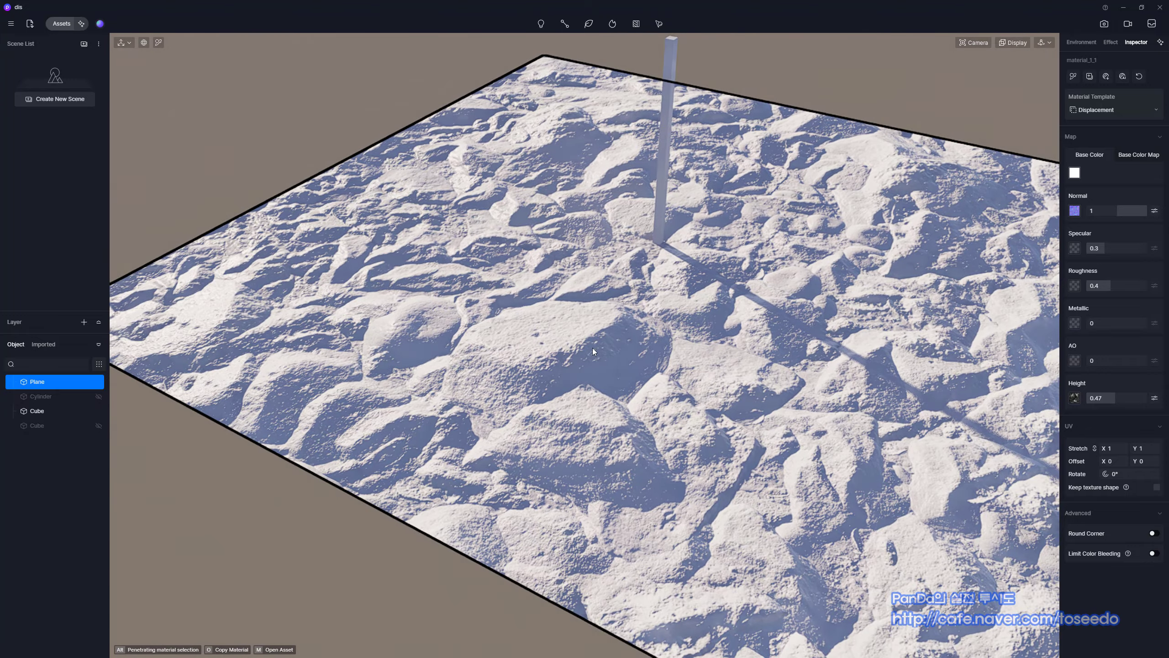
Step: Set the plane material's Height to 0.8 and check the rock relief up close and as a whole
middle_drag(616, 345, 571, 225)
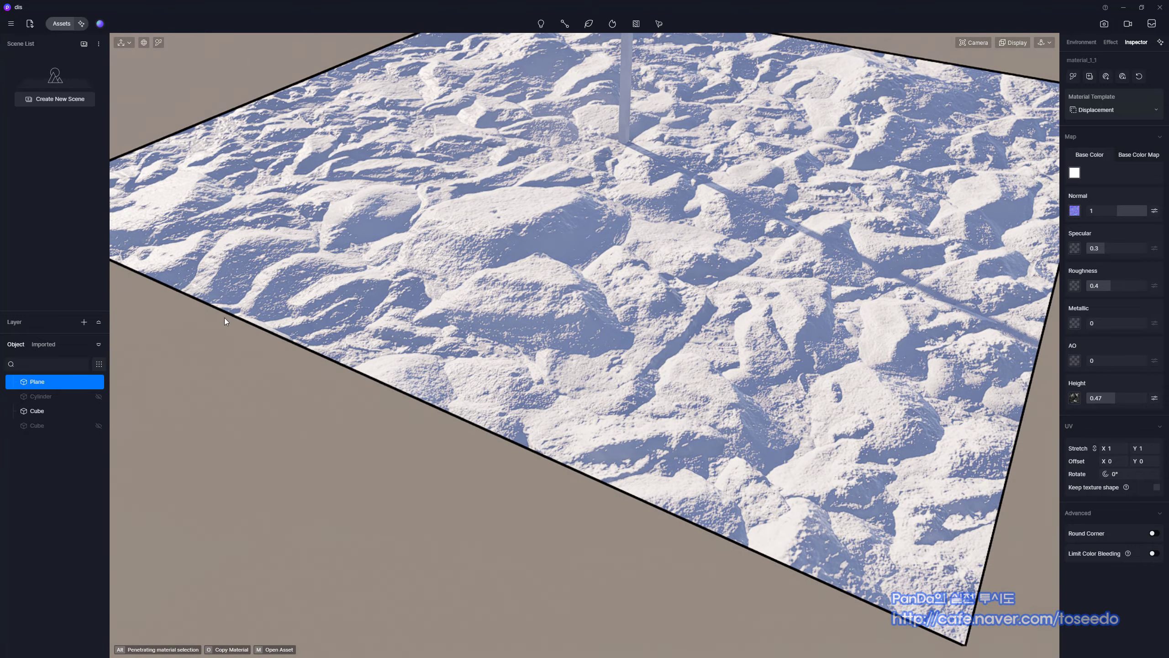
mouse_move(1114, 397)
mouse_down()
mouse_move(1050, 388)
mouse_move(1136, 393)
mouse_move(1036, 379)
mouse_move(1137, 398)
mouse_up()
scroll(467, 183, up, 5)
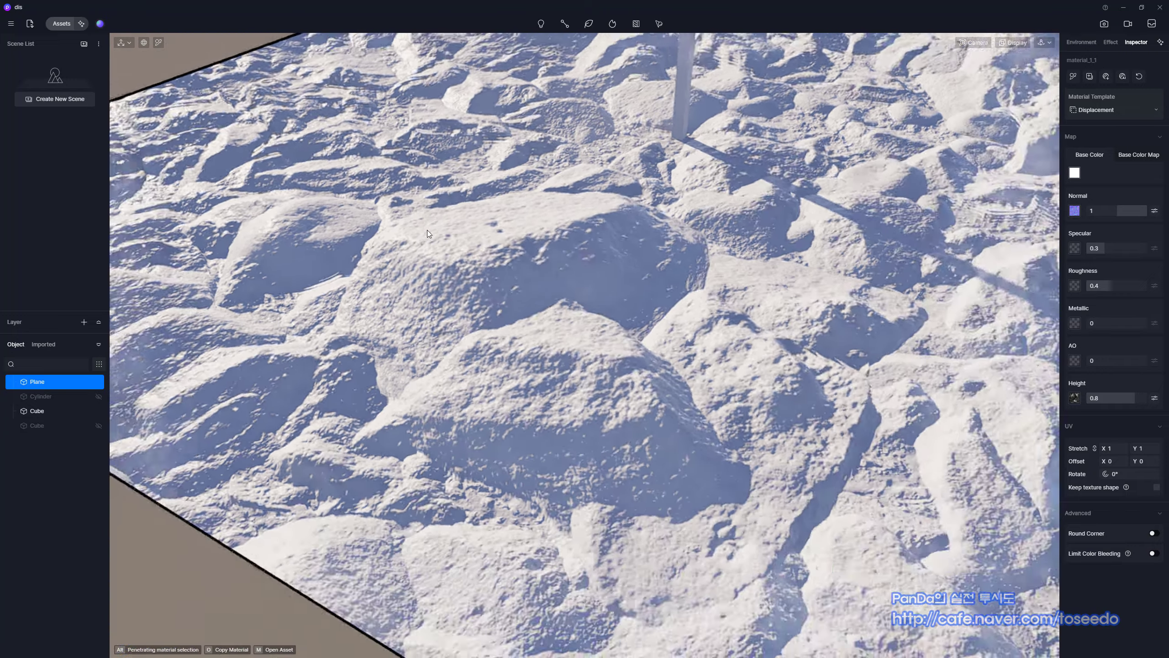
scroll(429, 233, down, 5)
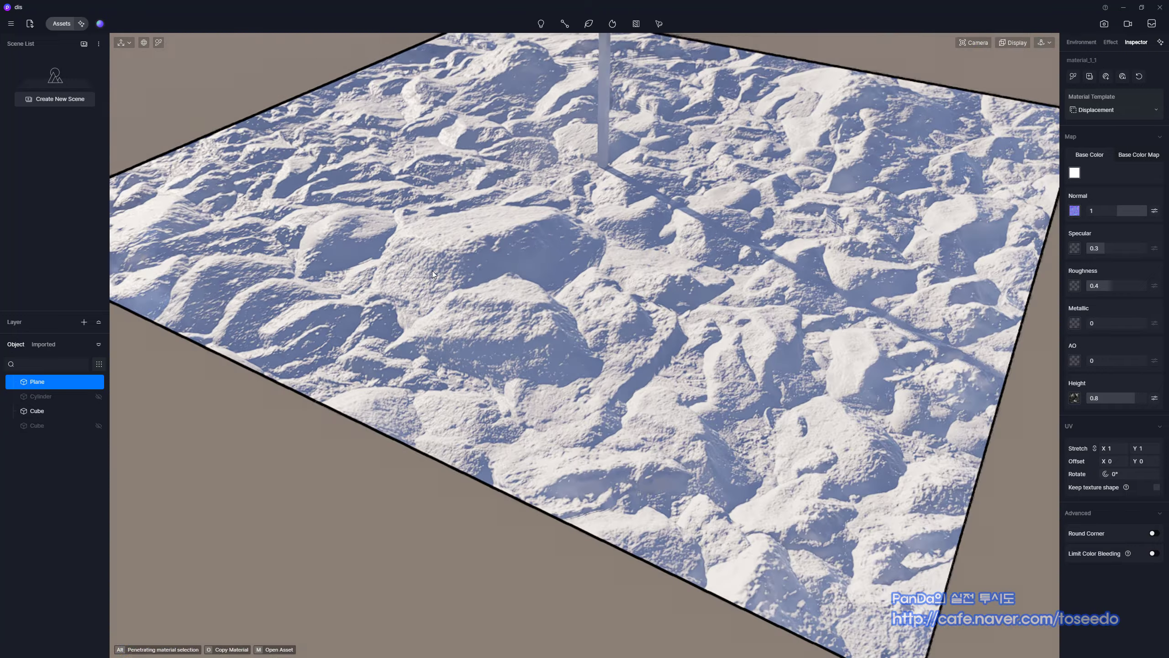
scroll(432, 270, up, 3)
middle_drag(459, 64, 462, 169)
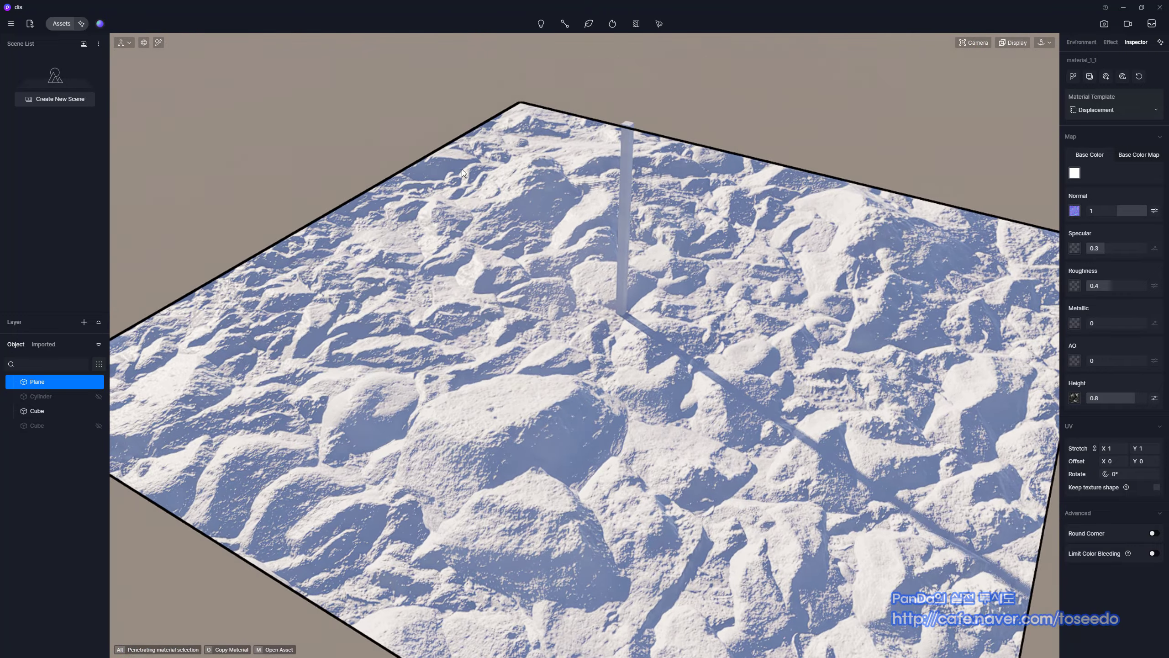
Step: Set the plane material's Height to 1 and examine the displaced rocks from several sides
scroll(445, 150, up, 4)
mouse_move(1126, 394)
mouse_down()
mouse_move(1090, 392)
mouse_move(1137, 392)
mouse_up()
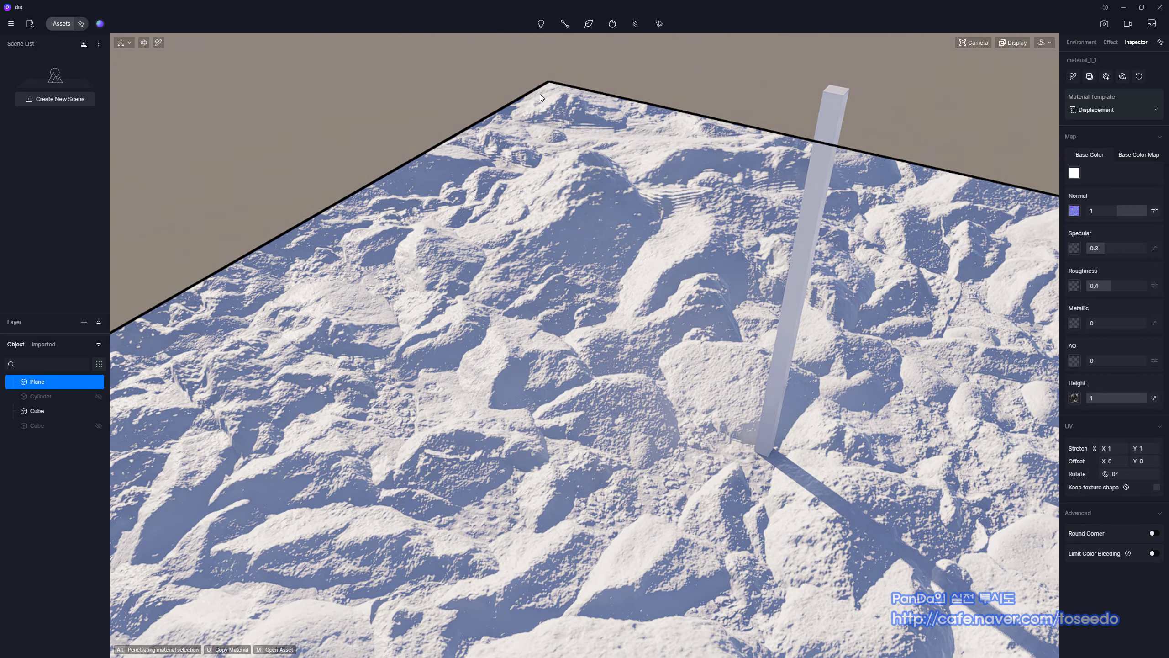
scroll(295, 221, down, 5)
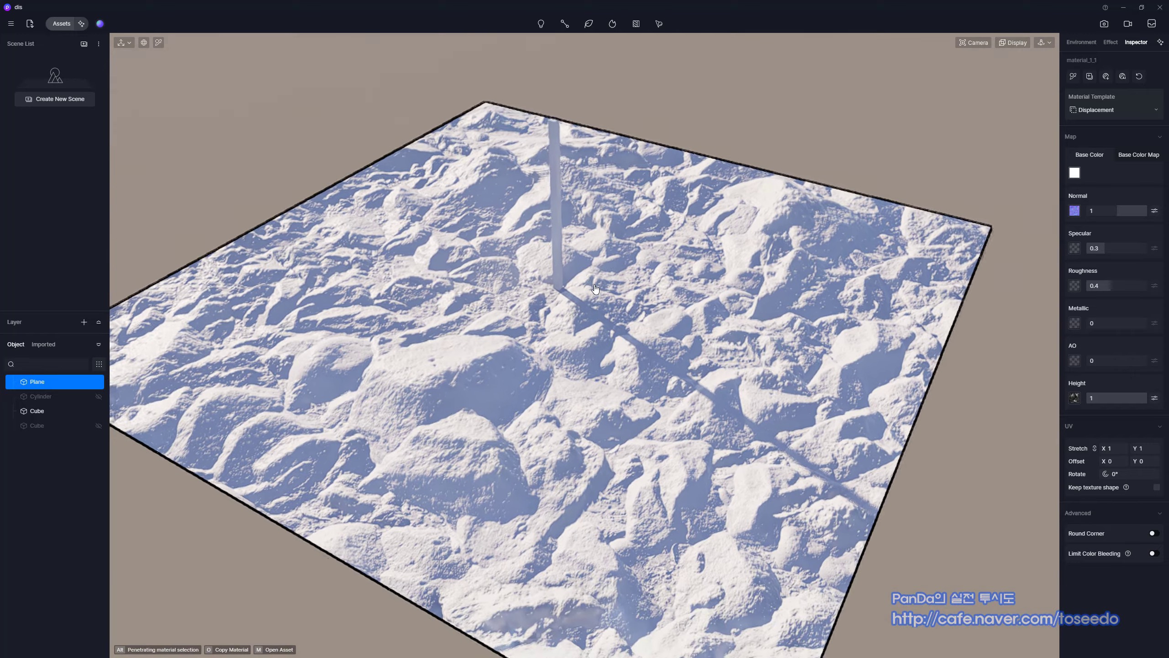
middle_drag(595, 289, 591, 278)
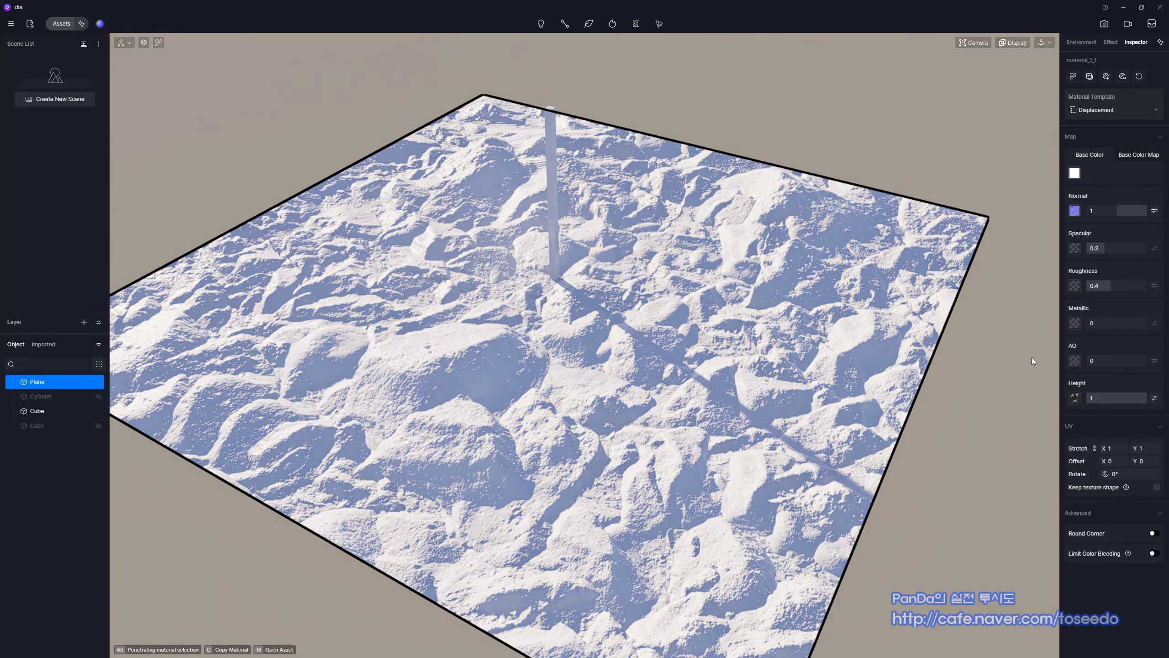
scroll(568, 370, up, 5)
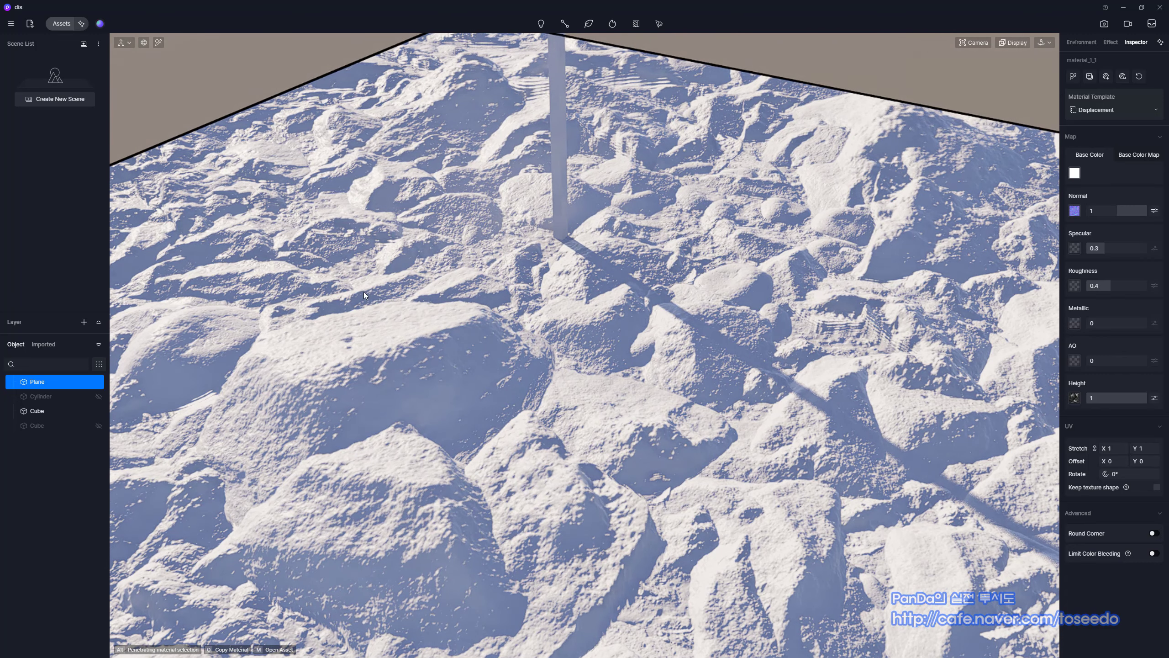
scroll(358, 297, down, 5)
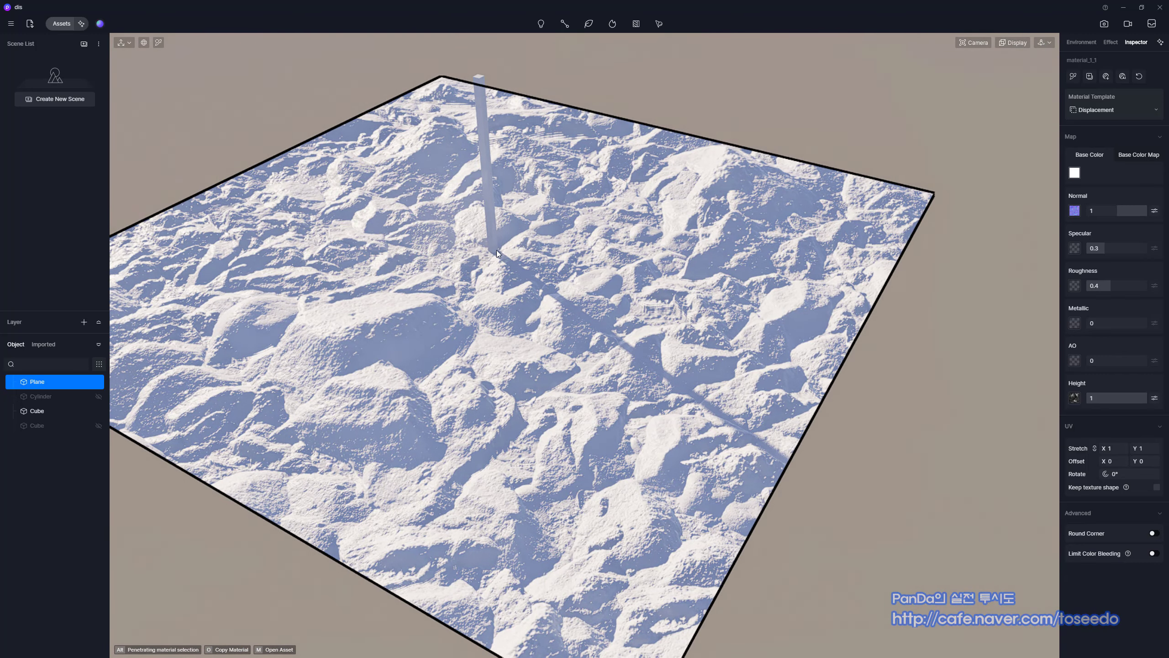
right_drag(521, 263, 586, 263)
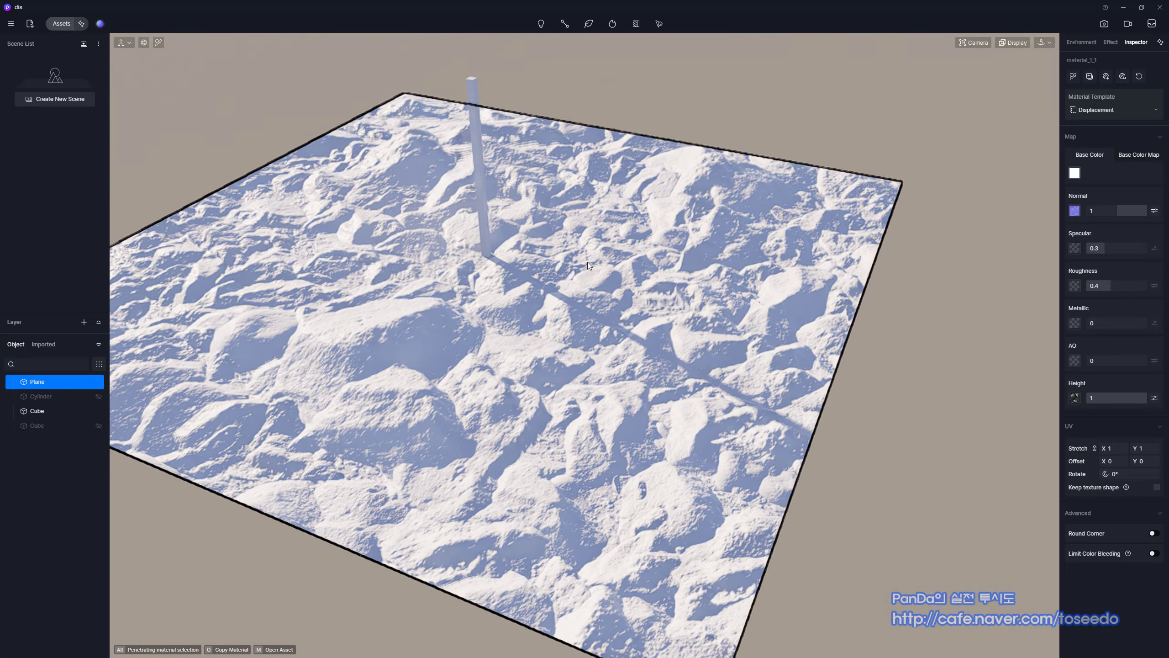
right_drag(631, 327, 485, 332)
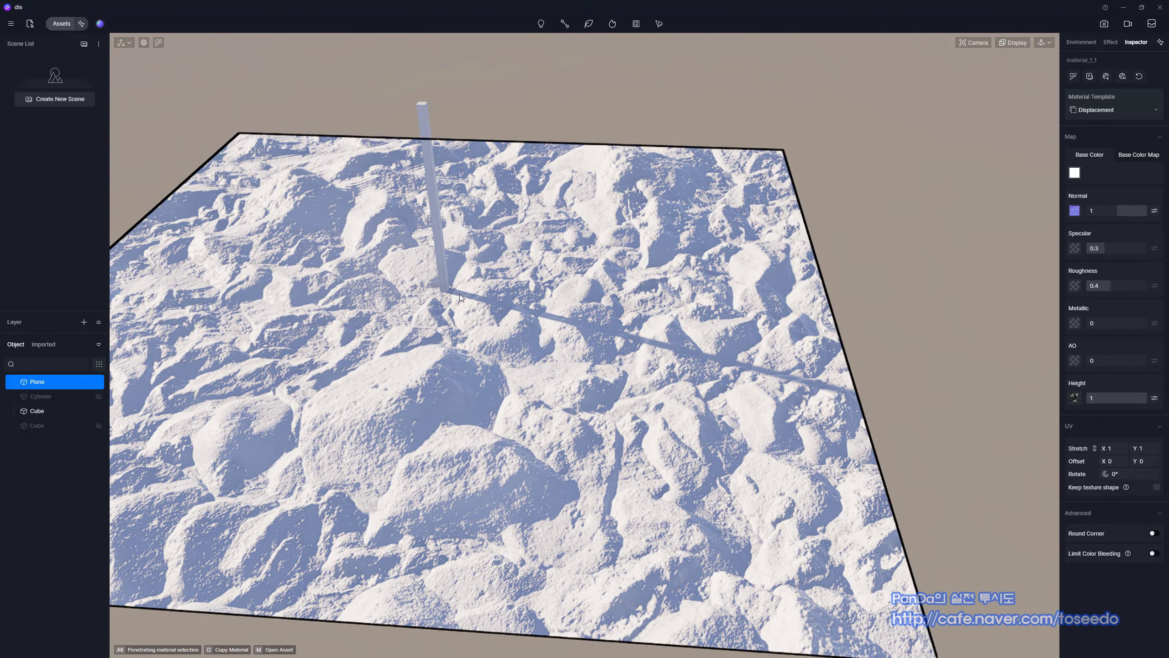
middle_drag(495, 402, 551, 333)
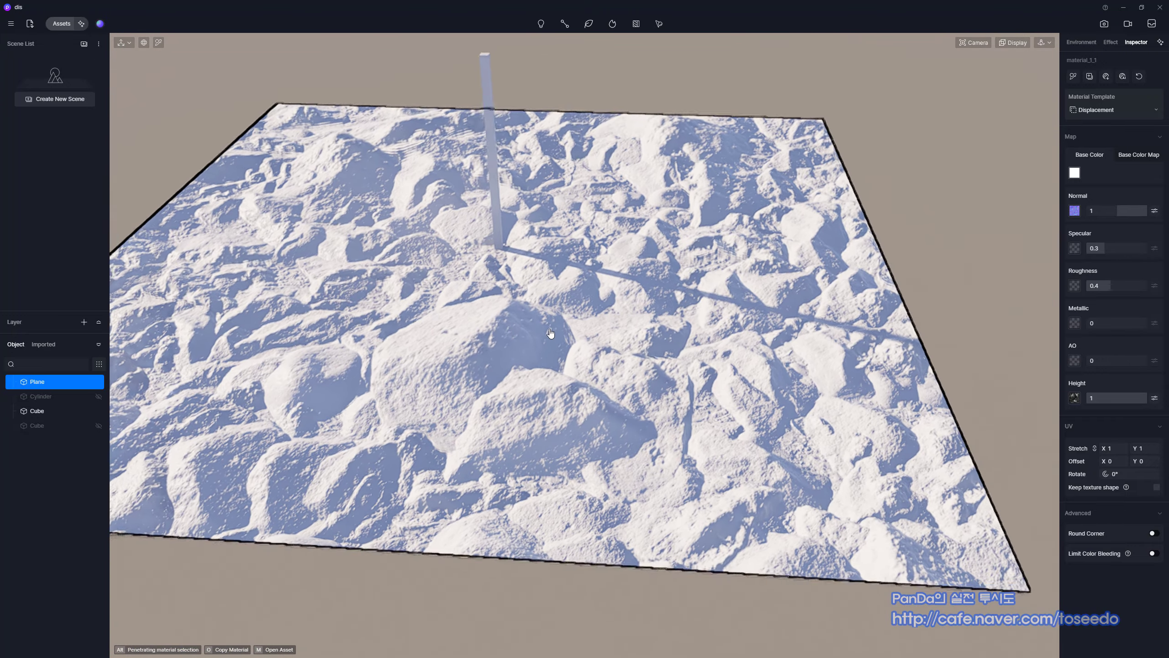
scroll(552, 343, up, 2)
drag(1118, 397, 1166, 398)
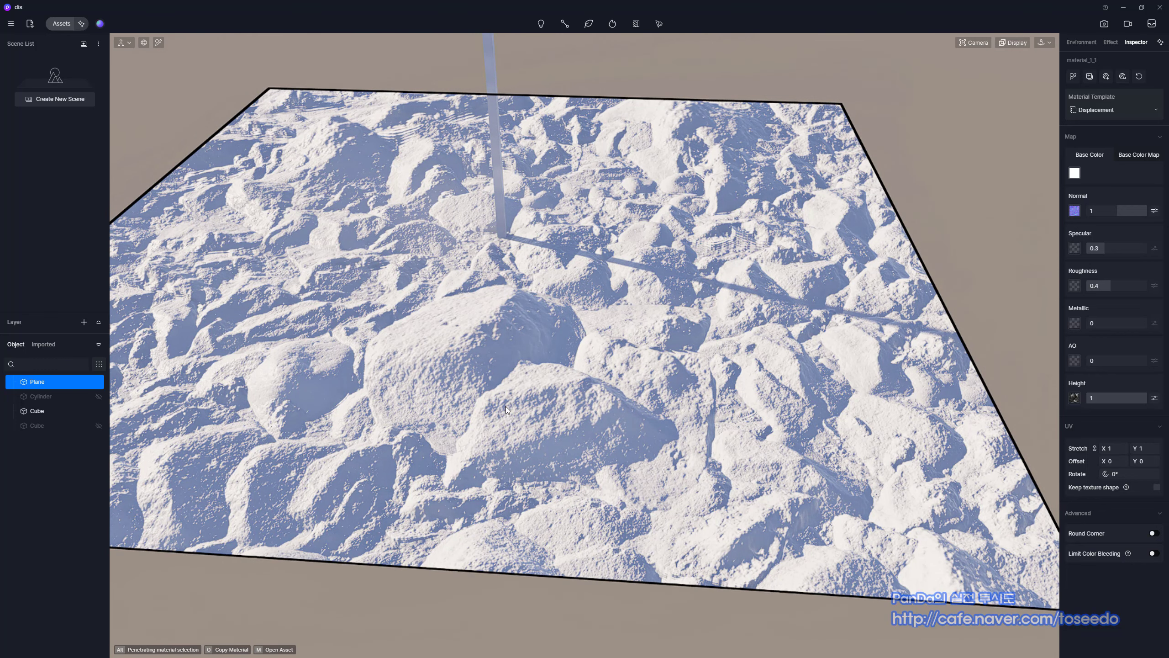
Step: Examine the displaced rock slopes and the post's base from low grazing angles, both close up and at a distance
right_drag(610, 384, 590, 368)
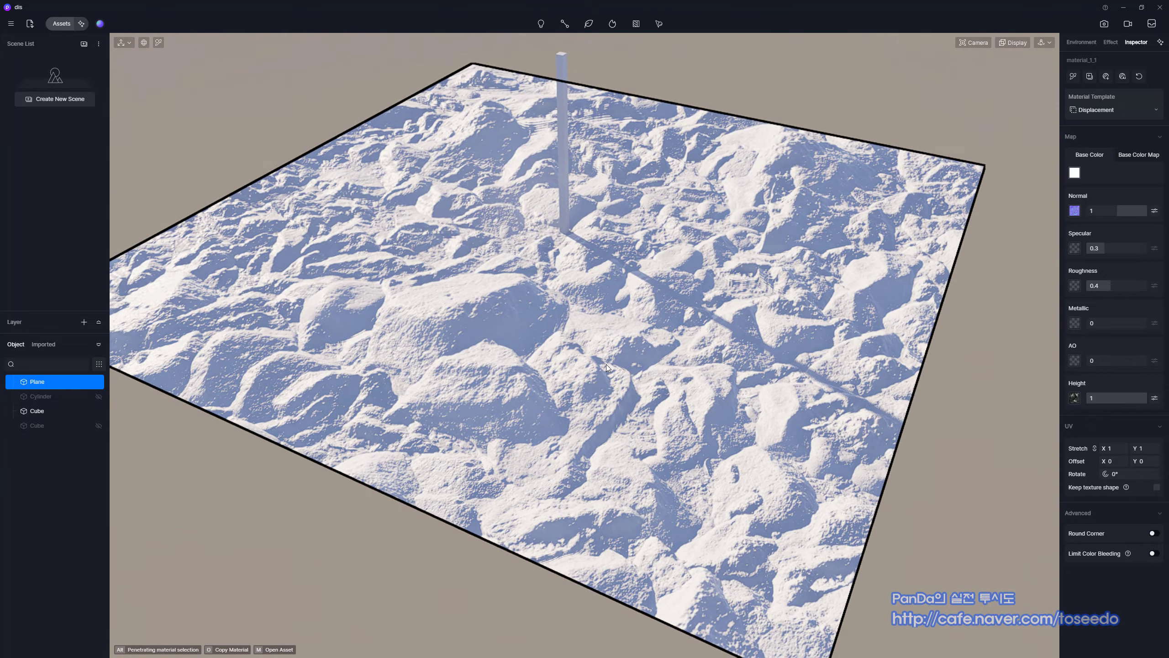
right_drag(666, 474, 646, 350)
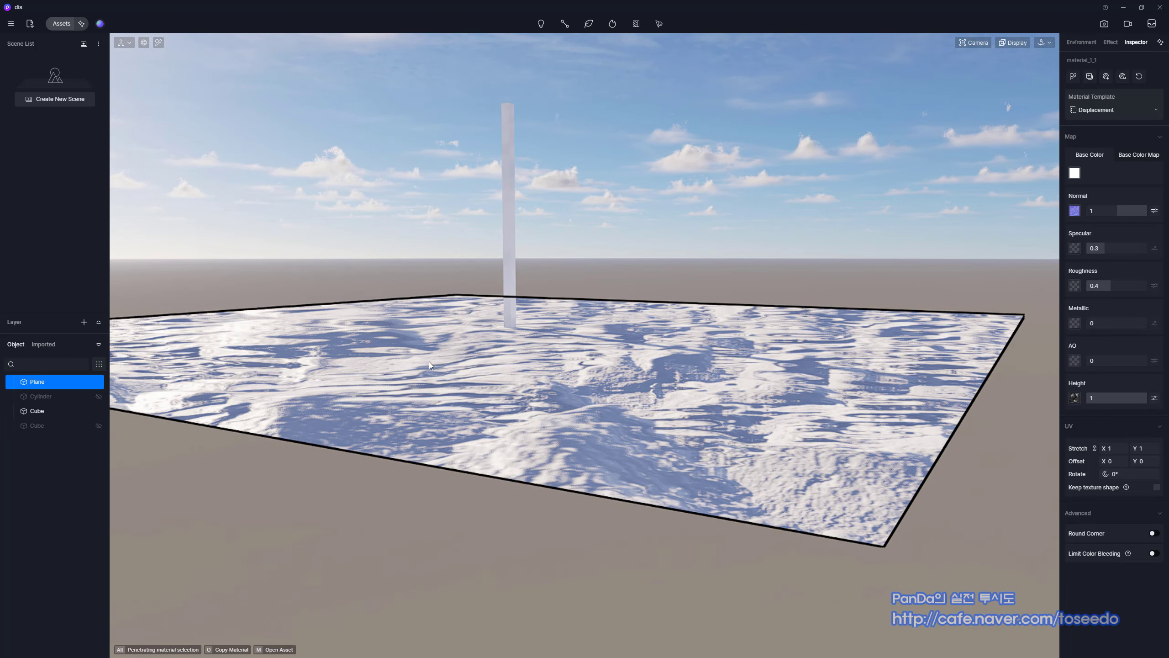
right_drag(606, 399, 648, 553)
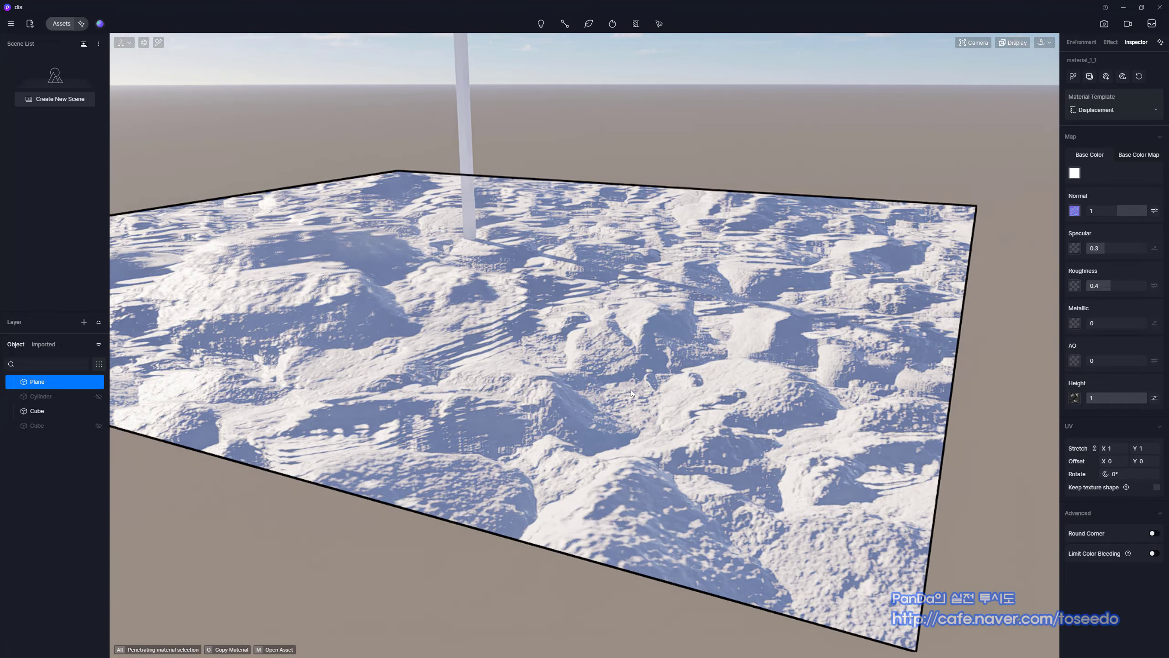
middle_drag(630, 389, 692, 406)
right_drag(705, 433, 670, 442)
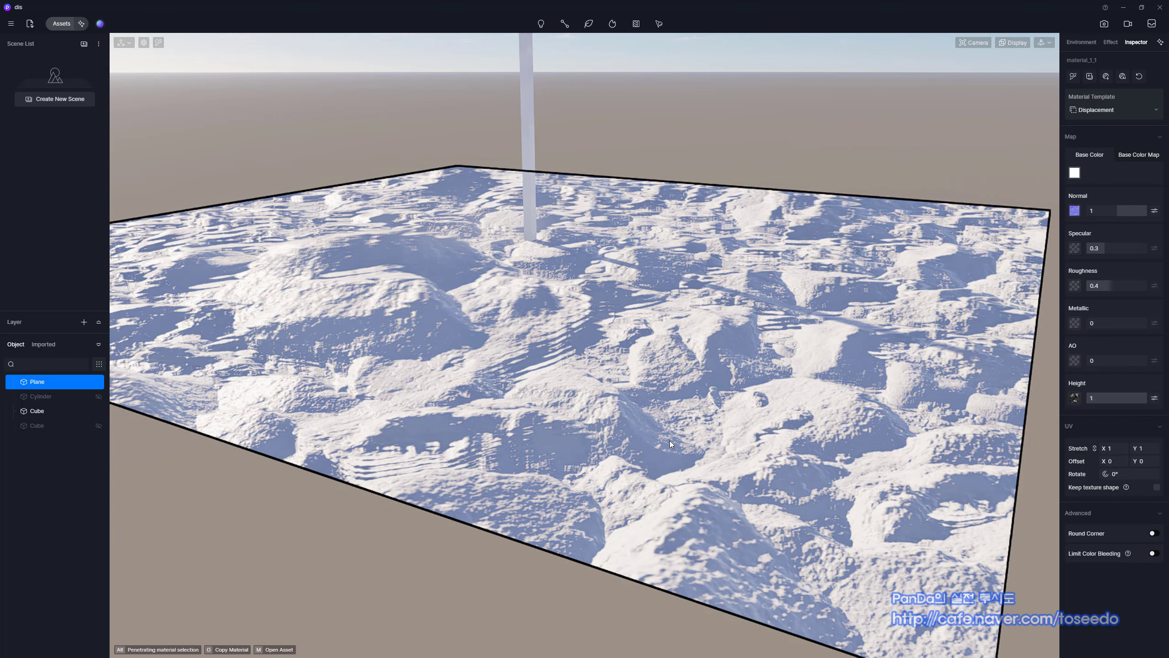
middle_drag(678, 430, 672, 428)
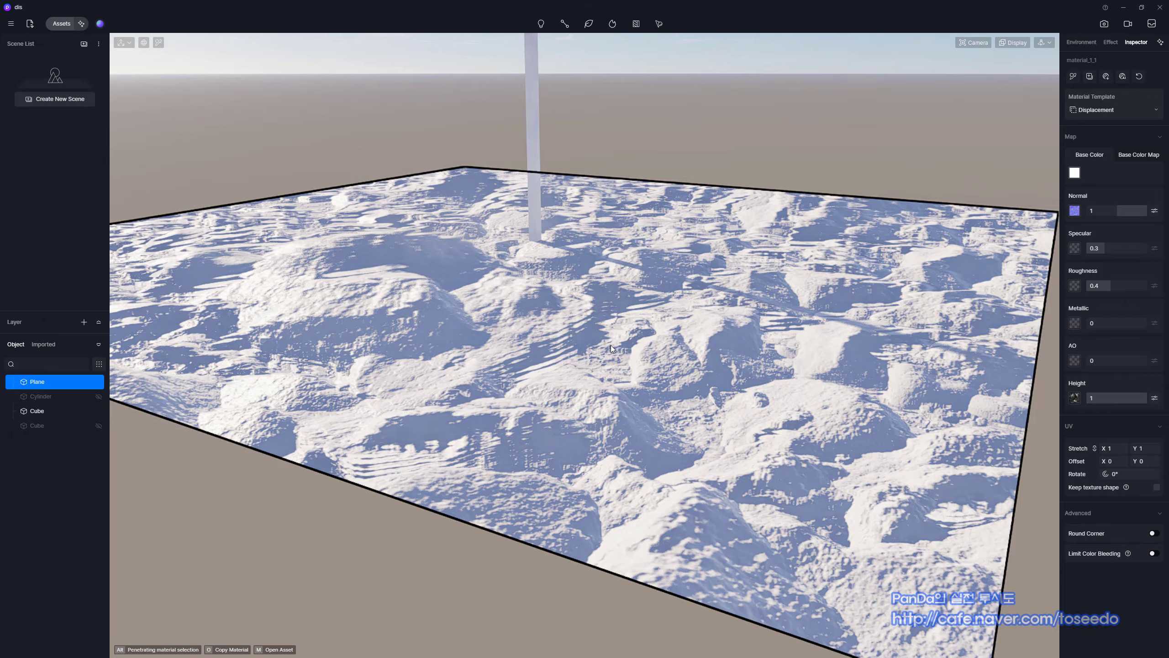
scroll(605, 345, up, 5)
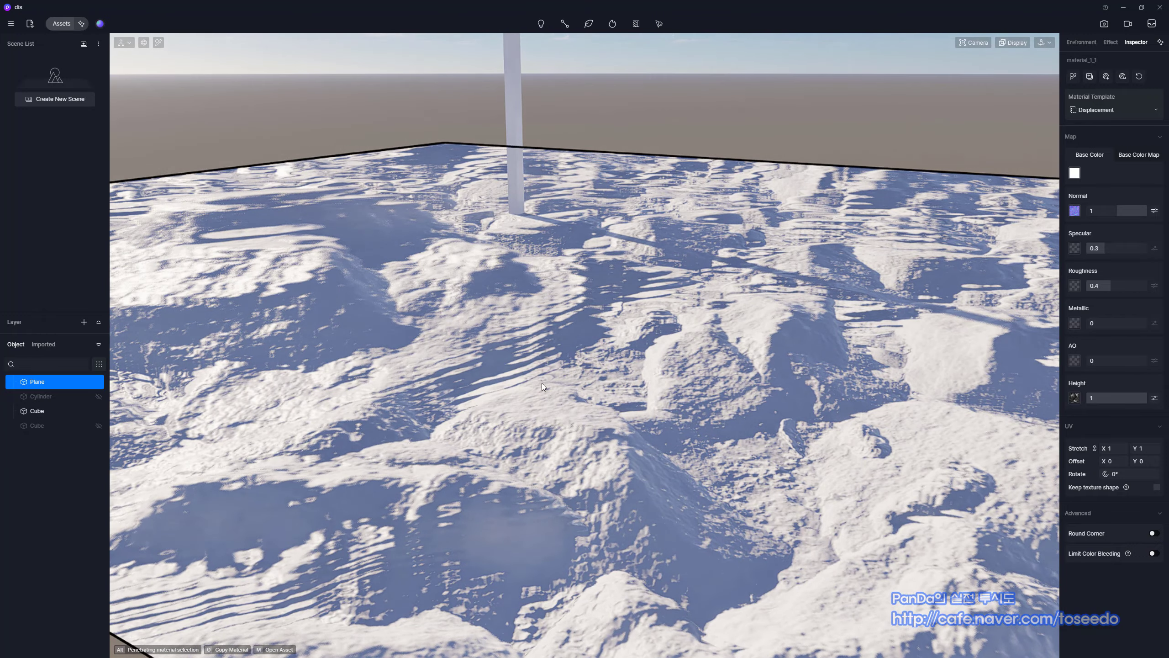
scroll(551, 318, down, 2)
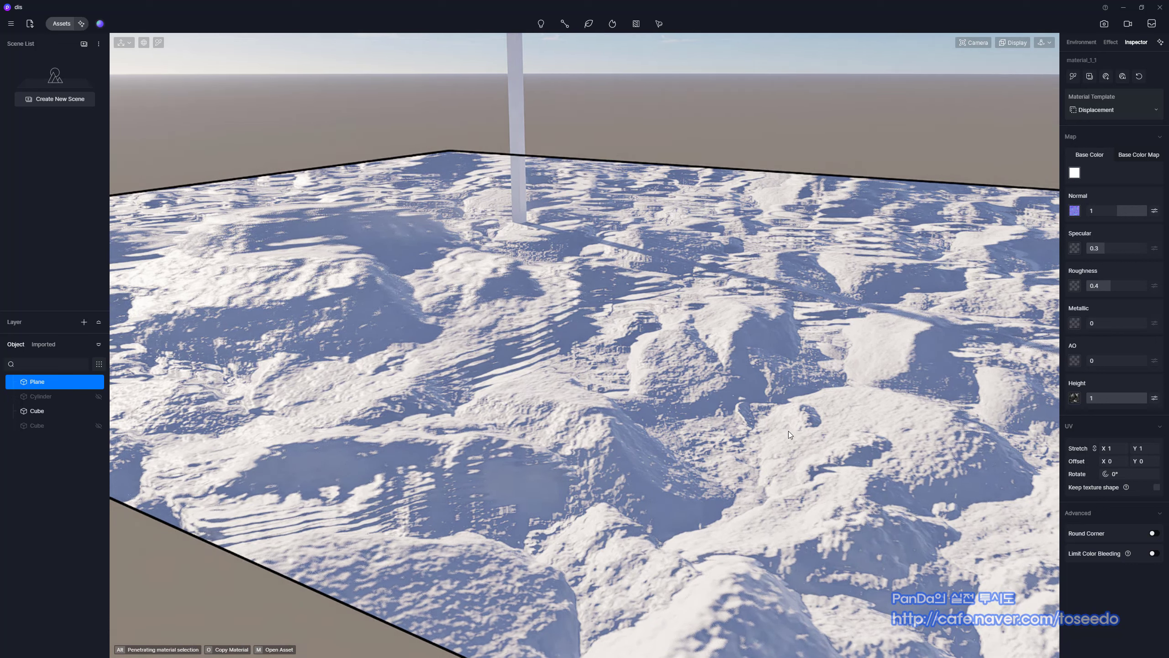
middle_drag(491, 375, 488, 349)
scroll(489, 349, down, 2)
scroll(523, 351, up, 2)
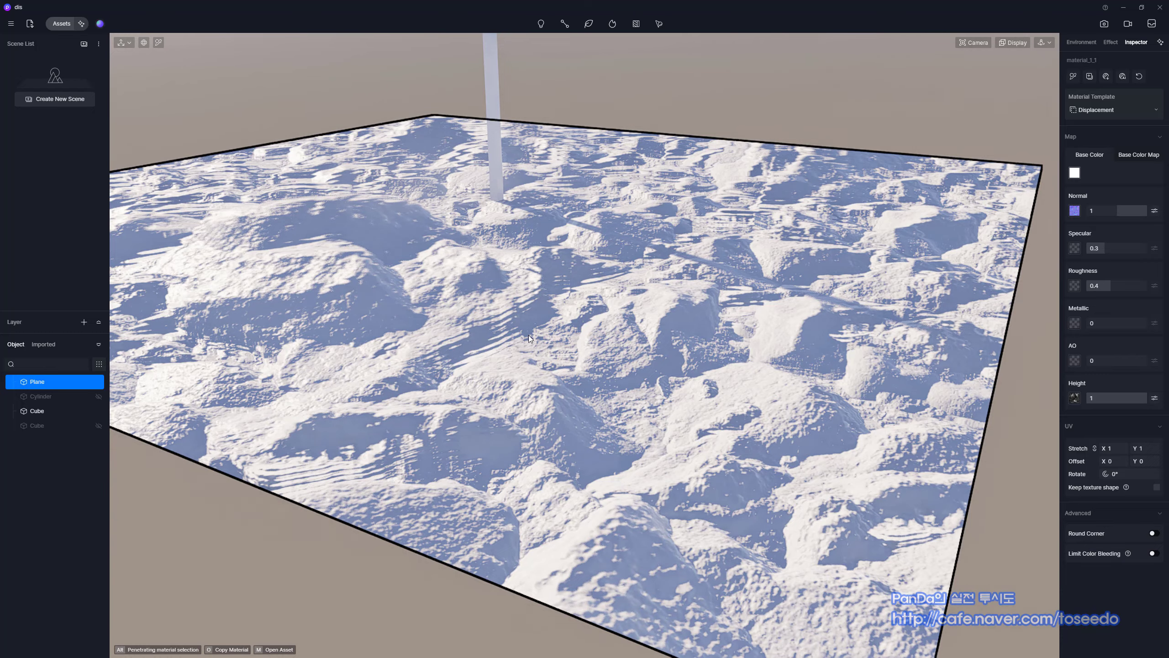
scroll(528, 335, up, 3)
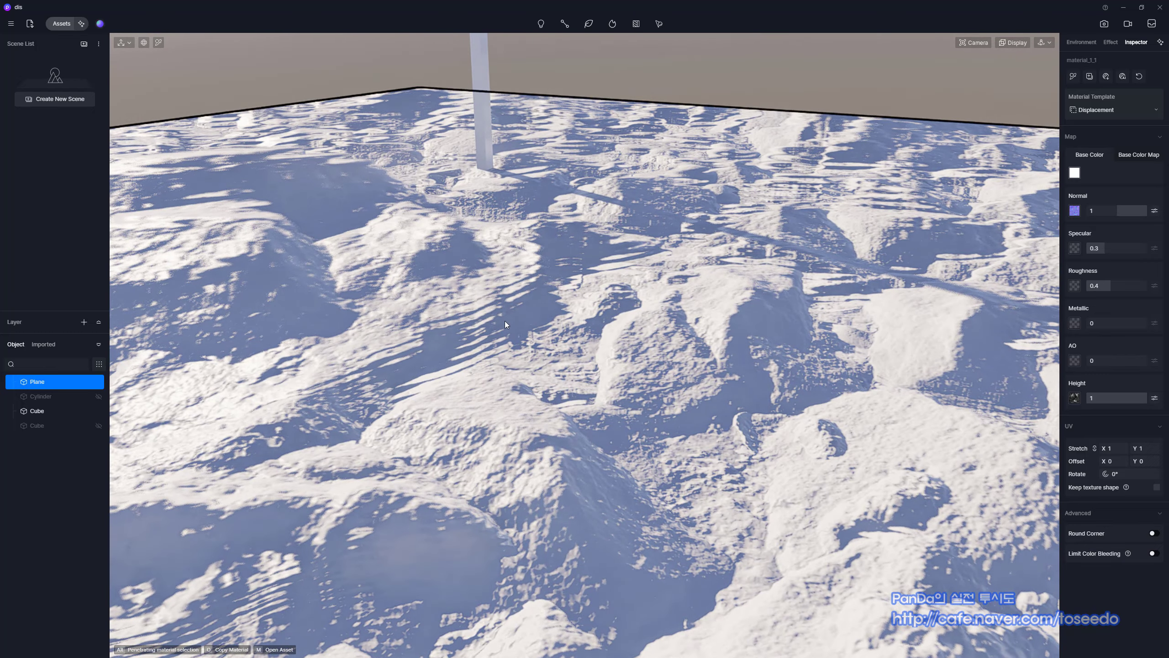
scroll(497, 325, down, 2)
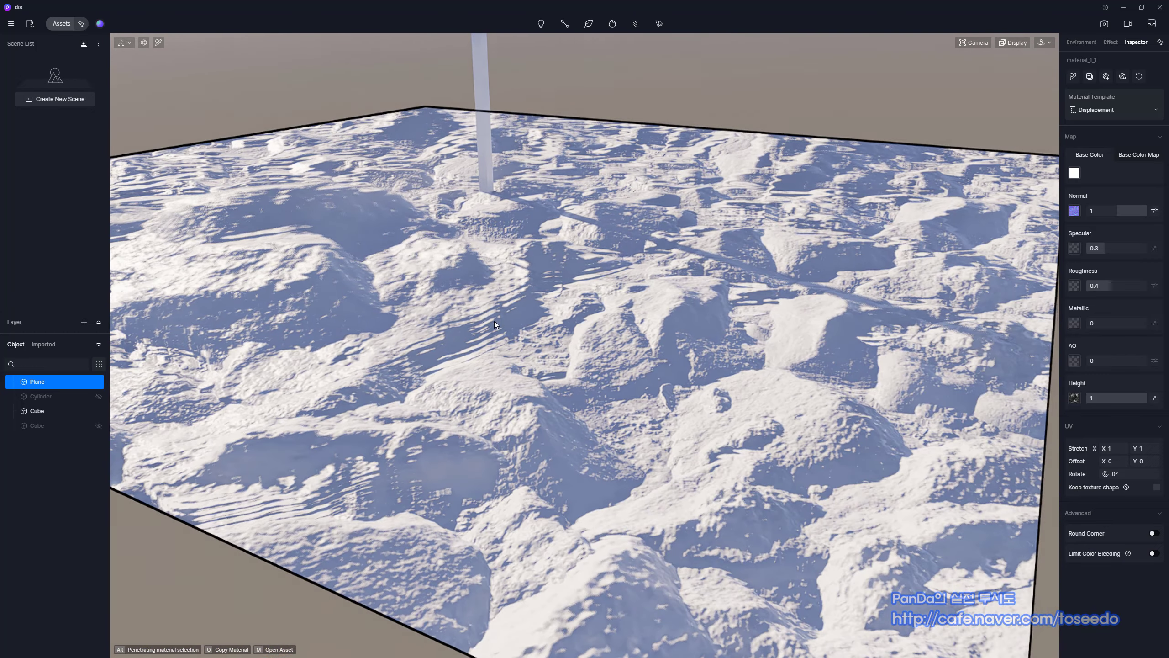
scroll(526, 321, up, 3)
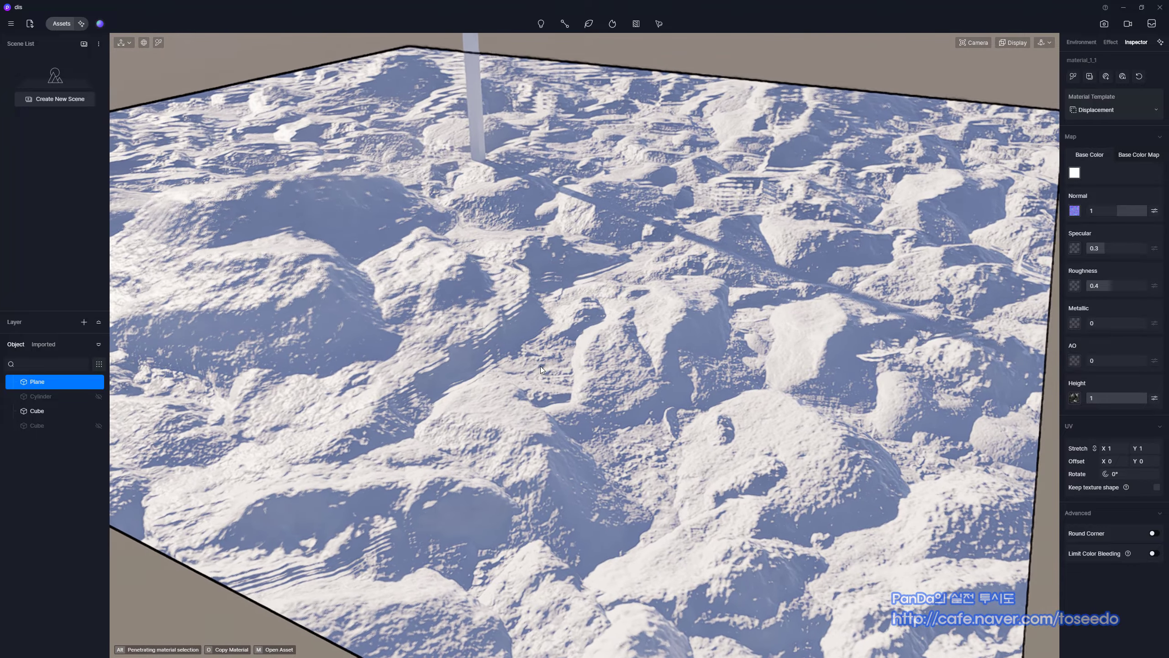
scroll(525, 348, up, 3)
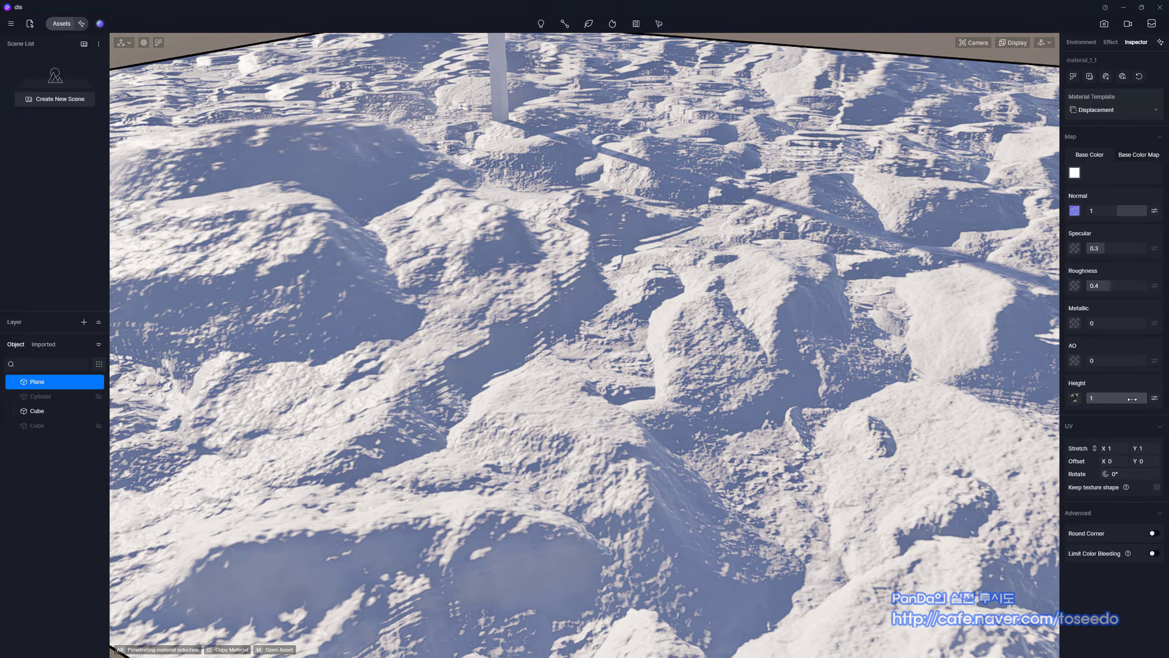
Step: Set the plane material's Height to 0.39 and review the rock surface and the post's shadow from higher viewpoints
drag(1131, 399, 1108, 401)
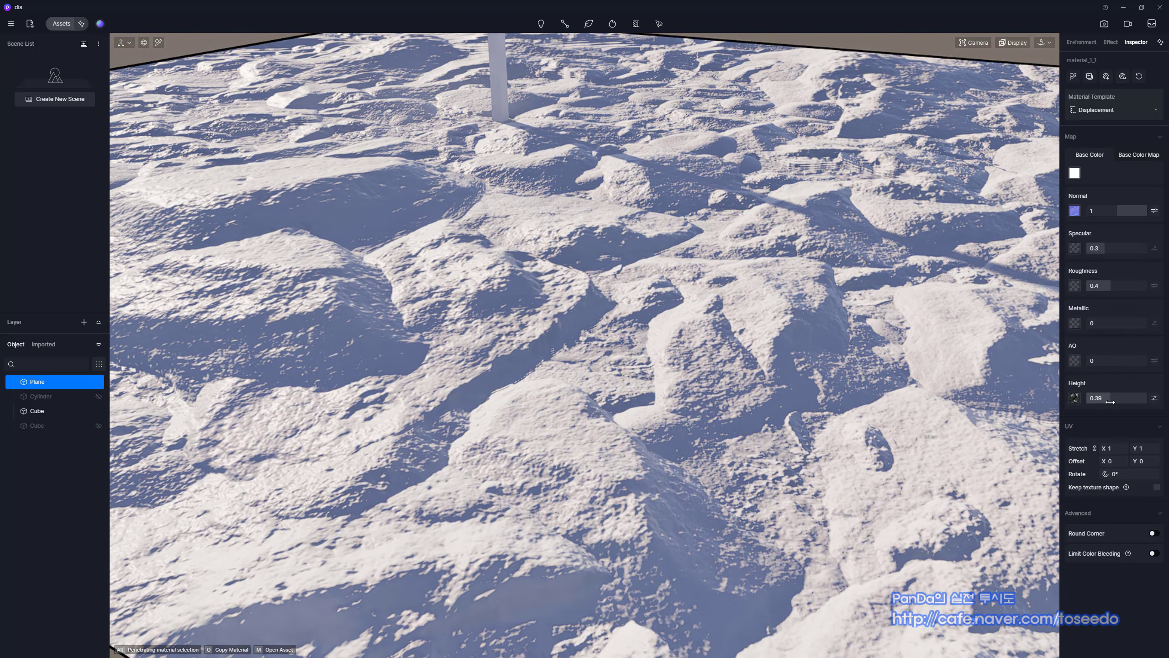
scroll(833, 364, down, 4)
right_drag(636, 302, 610, 328)
middle_drag(610, 328, 587, 364)
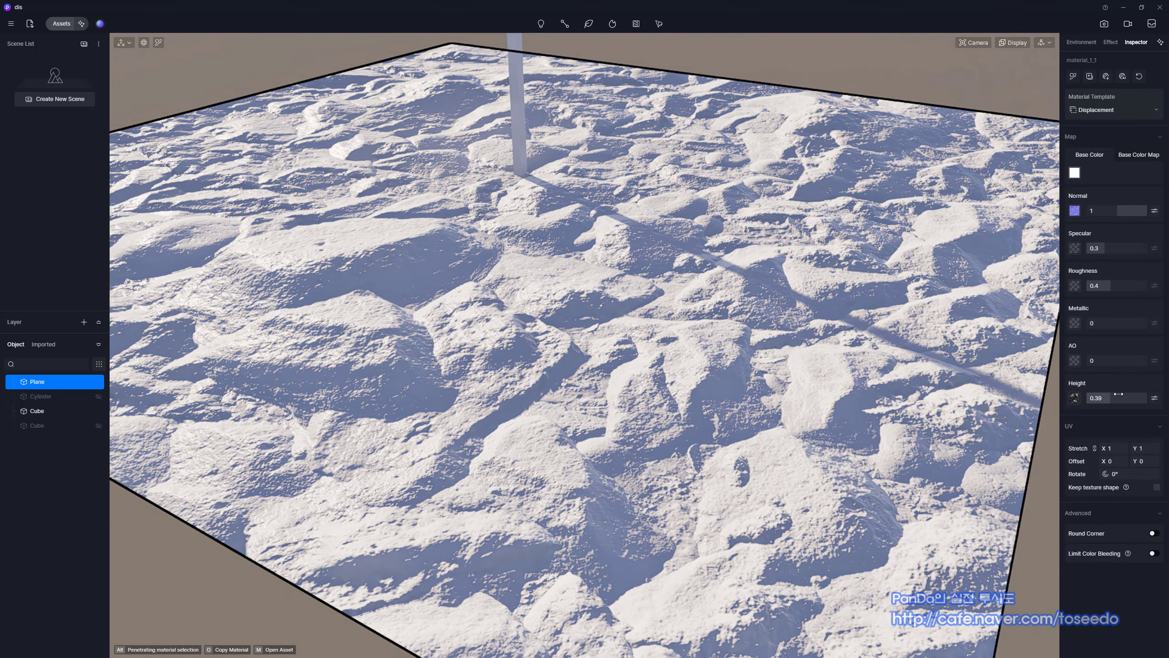
right_drag(715, 347, 557, 386)
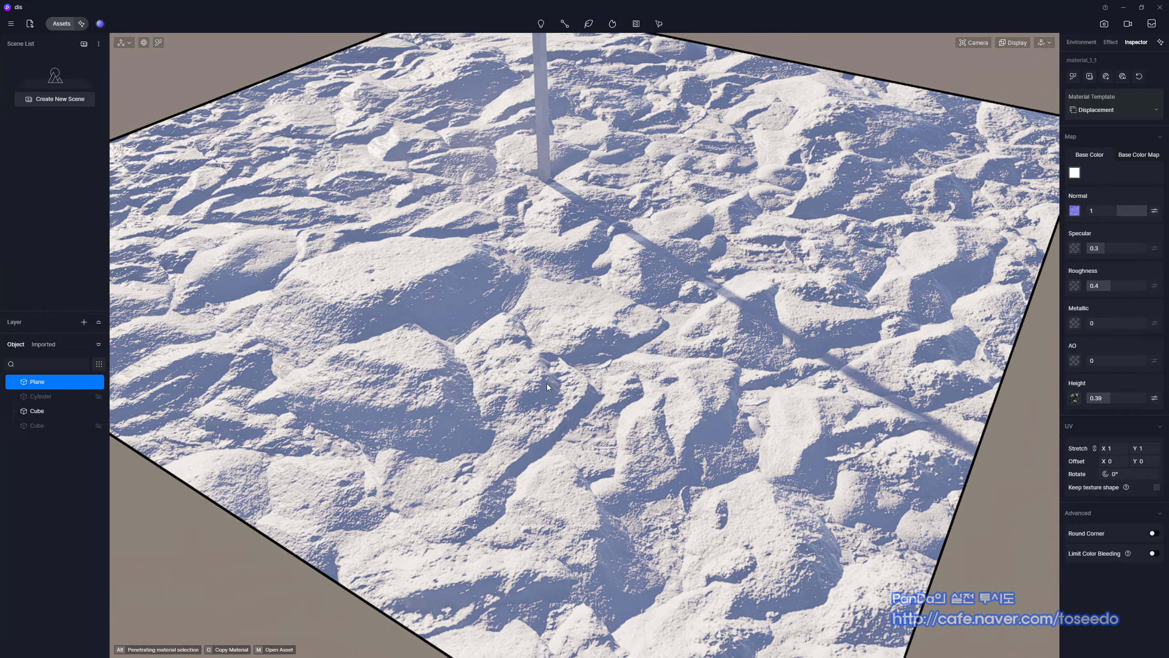
scroll(546, 383, down, 3)
middle_drag(601, 341, 584, 352)
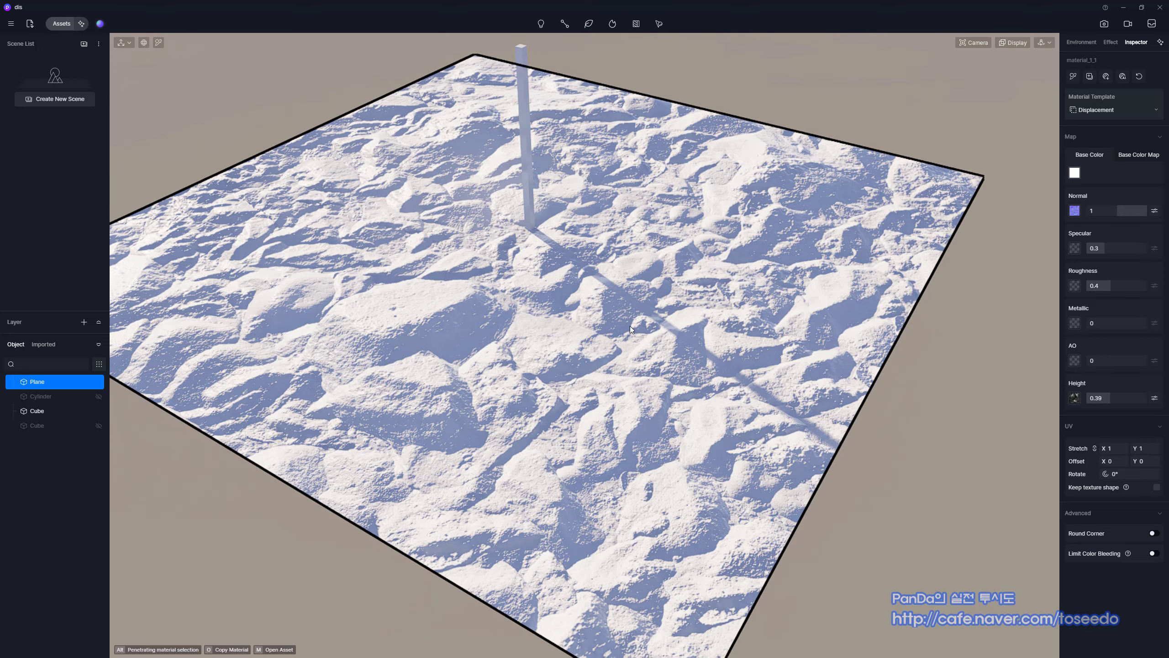
middle_drag(631, 326, 682, 306)
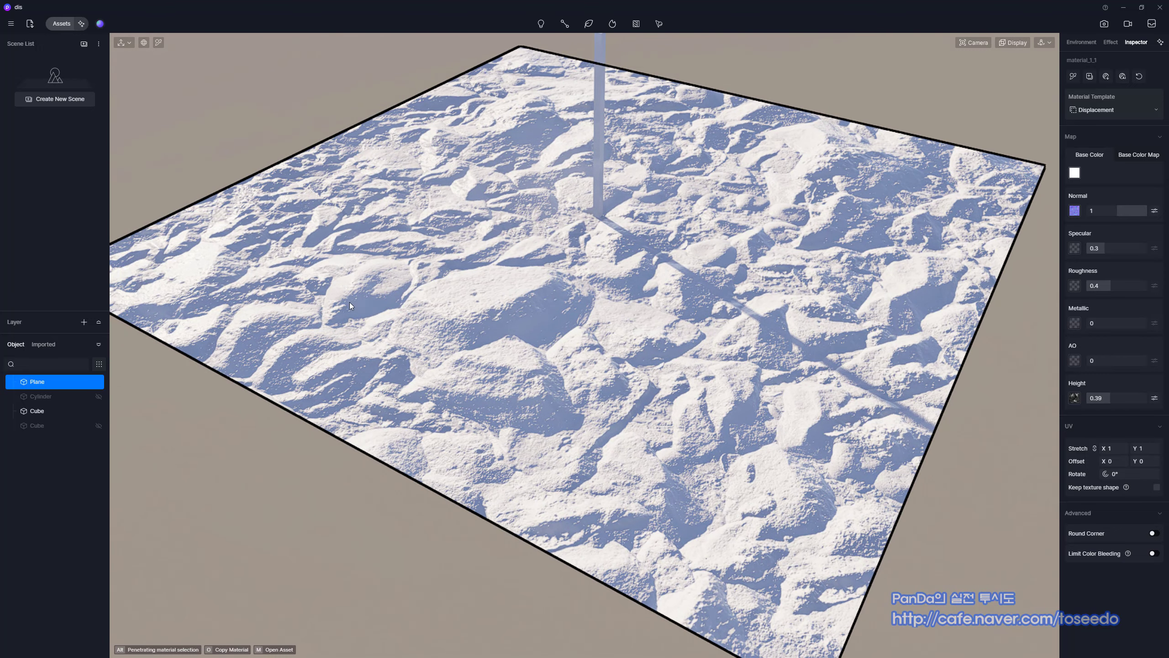
Step: Unhide the Cylinder and bring it into view together with the plane
click(99, 396)
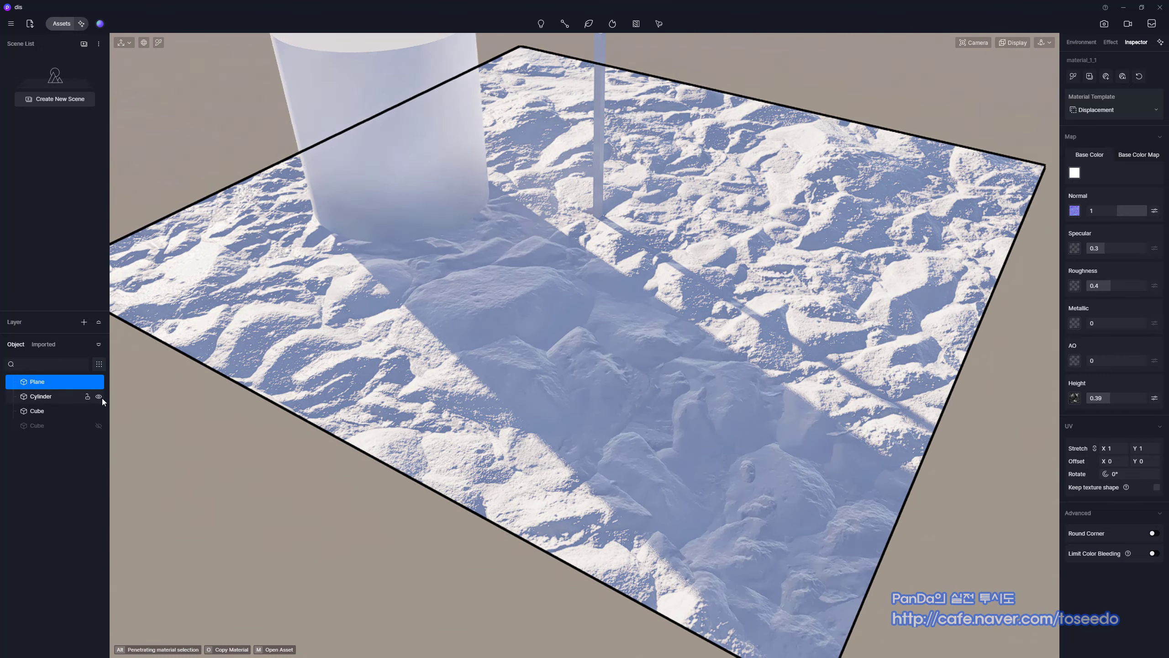
middle_drag(442, 414, 484, 492)
right_drag(484, 492, 601, 429)
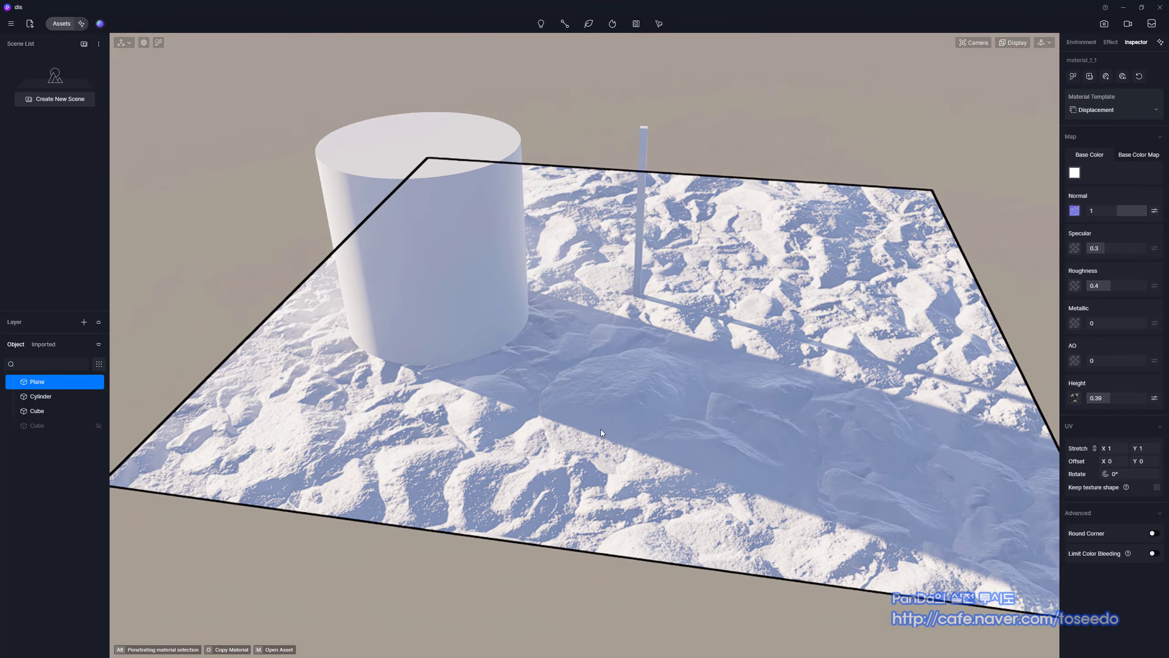
Step: Copy the plane's Displacement material onto the cylinder
click(1072, 77)
click(463, 223)
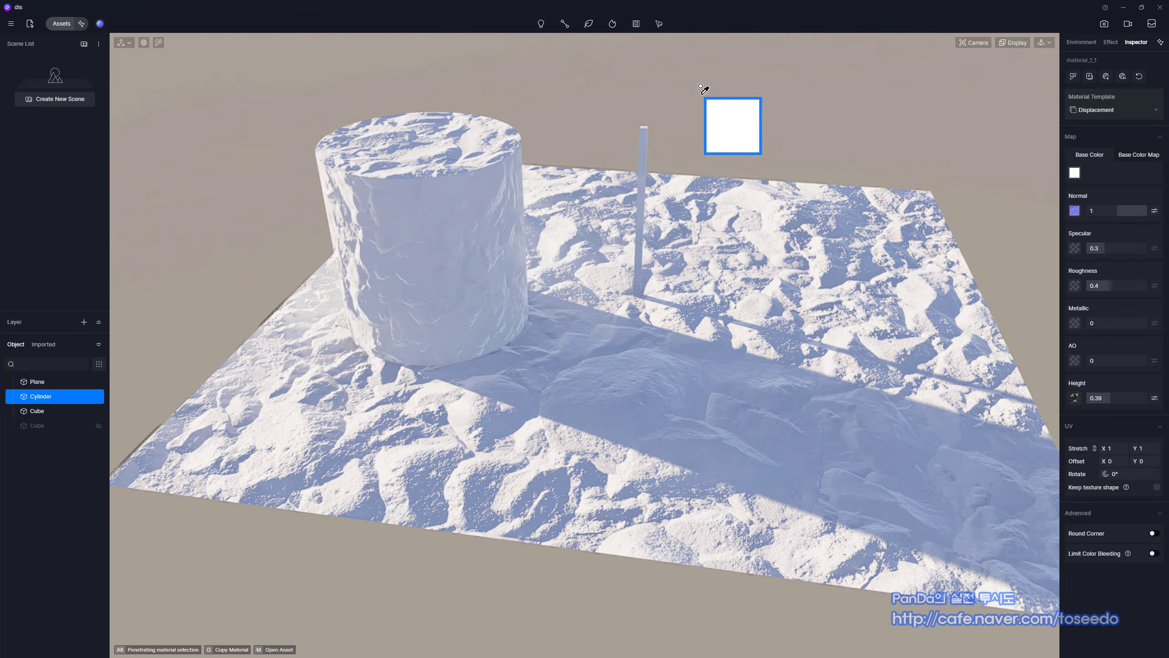
click(568, 397)
Step: Select the cylinder, focus the view on it and examine the rock relief on its curved side up close
right_drag(539, 409, 310, 148)
click(413, 217)
key(z)
right_drag(500, 298, 645, 317)
scroll(499, 334, up, 5)
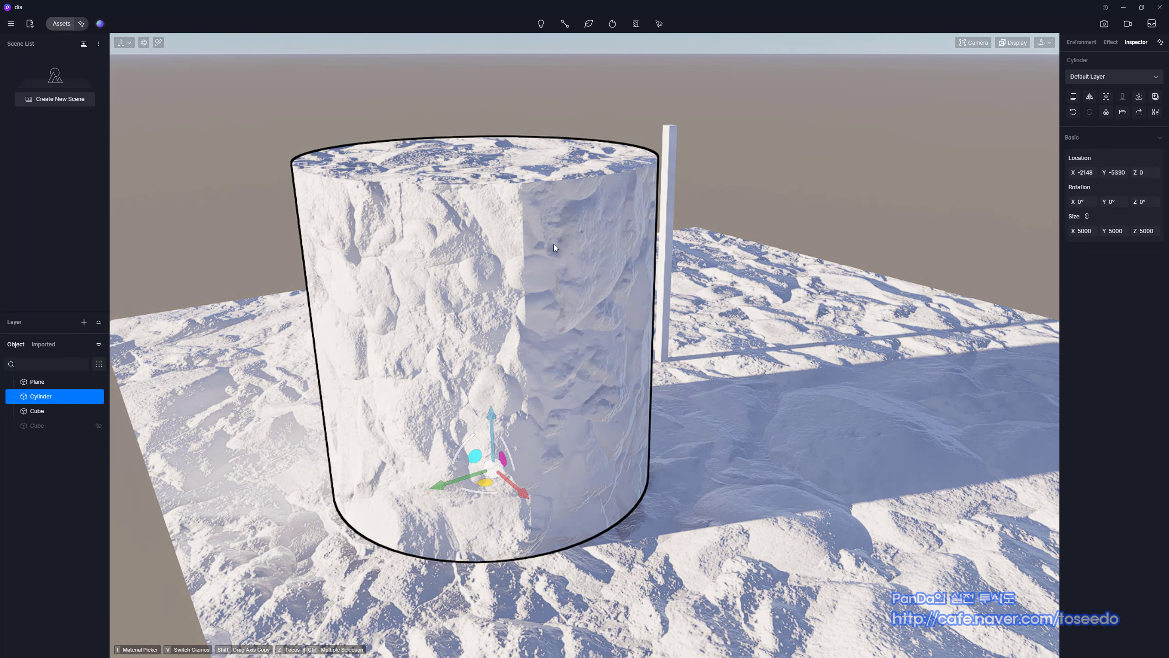
scroll(545, 201, up, 6)
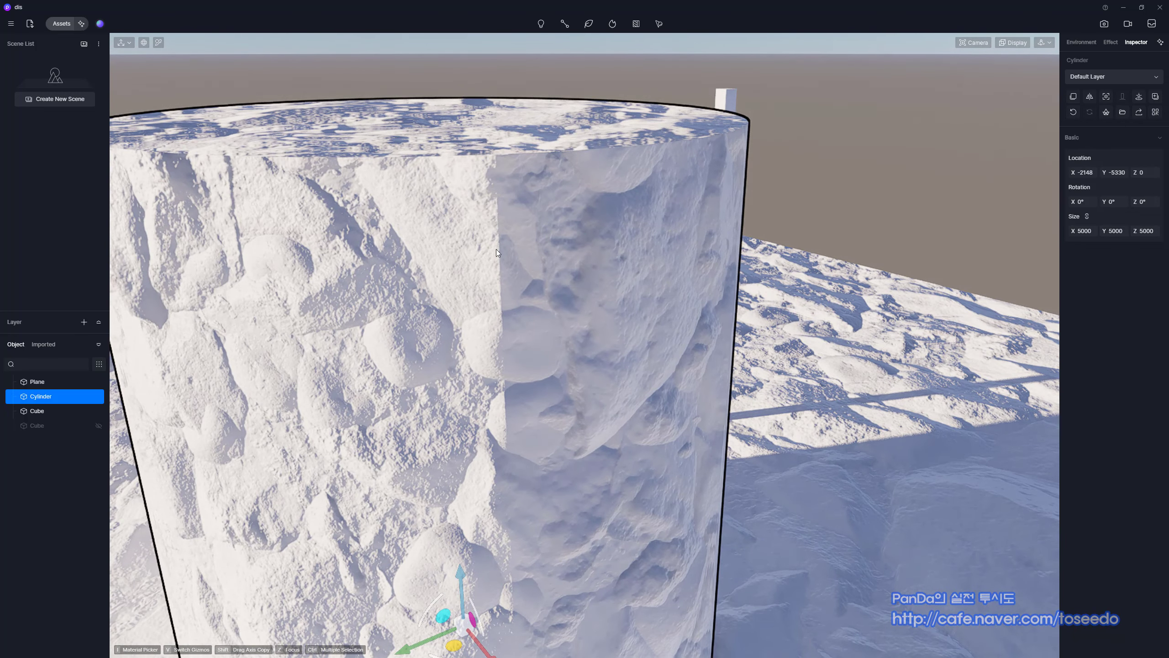
Step: Move the cylinder across the plane to about X -2759, Y -6023
scroll(498, 443, down, 6)
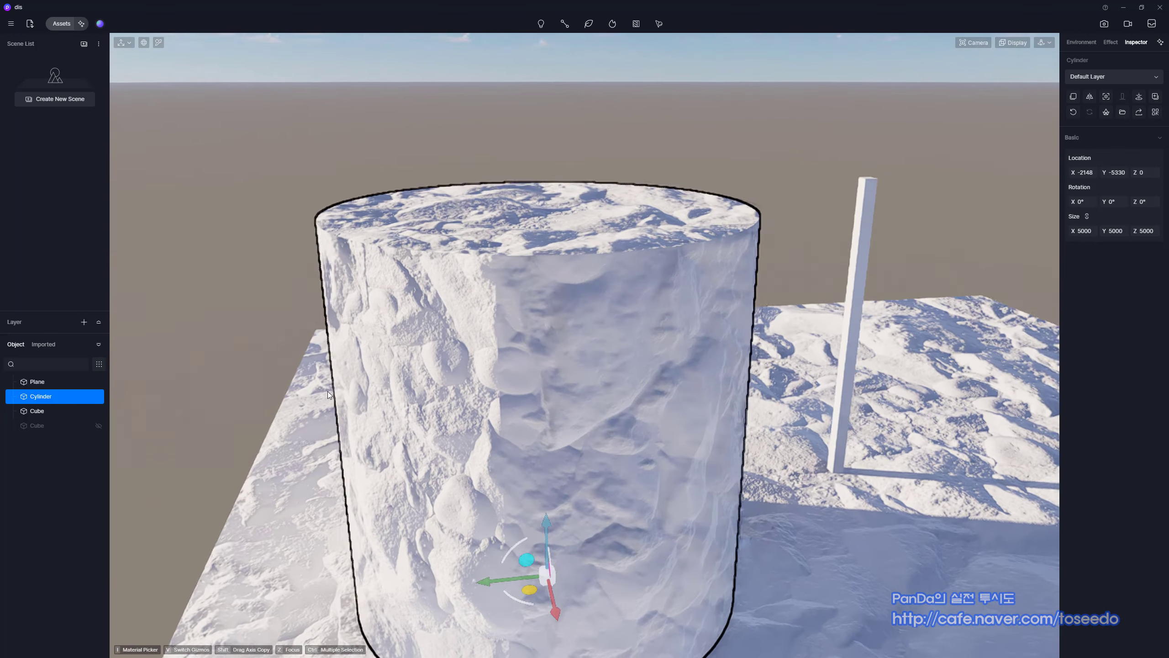
middle_drag(327, 391, 288, 389)
scroll(495, 305, down, 4)
key(z)
scroll(291, 394, down, 2)
middle_drag(497, 455, 429, 401)
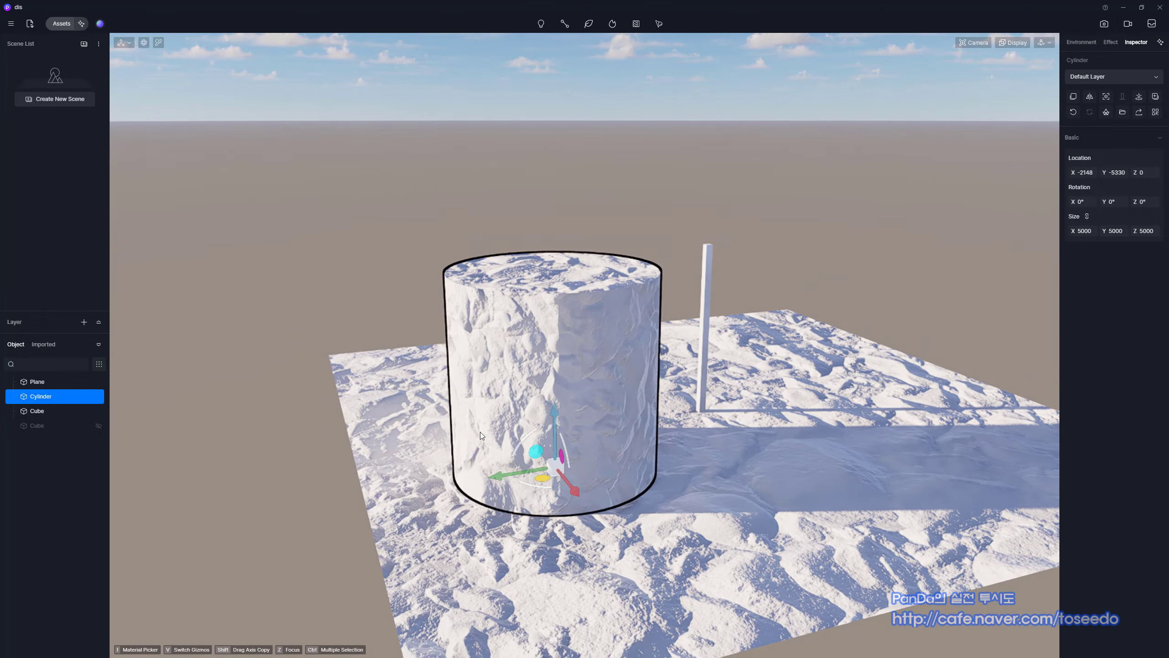
scroll(580, 525, up, 5)
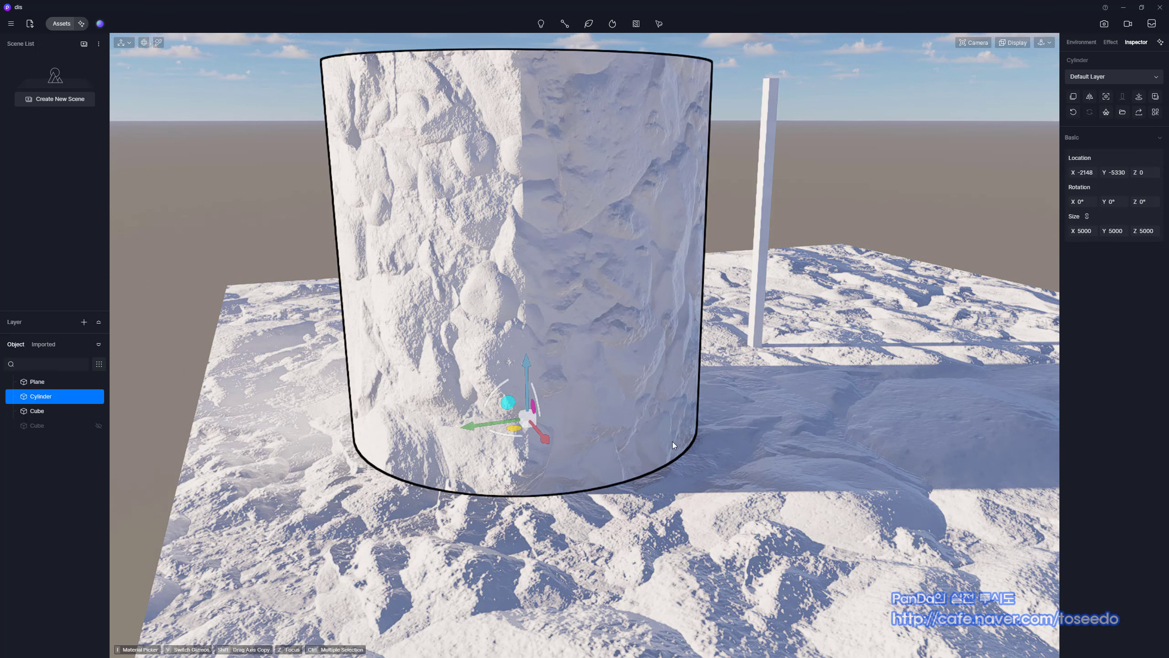
drag(514, 428, 400, 445)
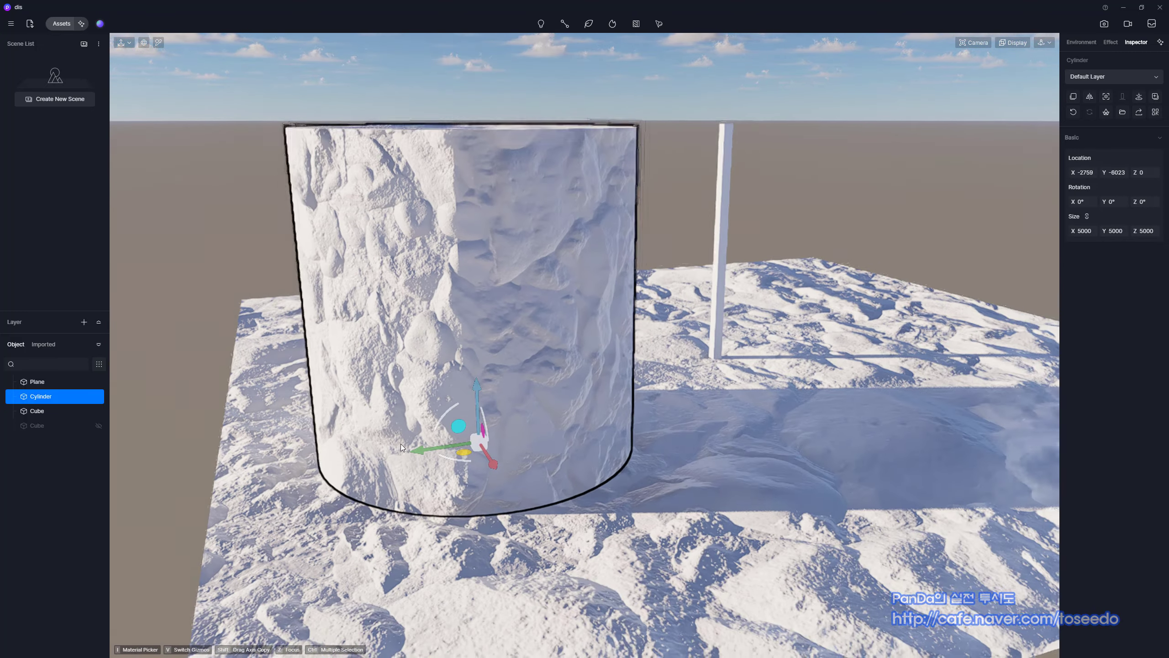
Step: Examine the cylinder's rock relief and its shadow on the displaced plane from low and high viewpoints
scroll(400, 445, down, 5)
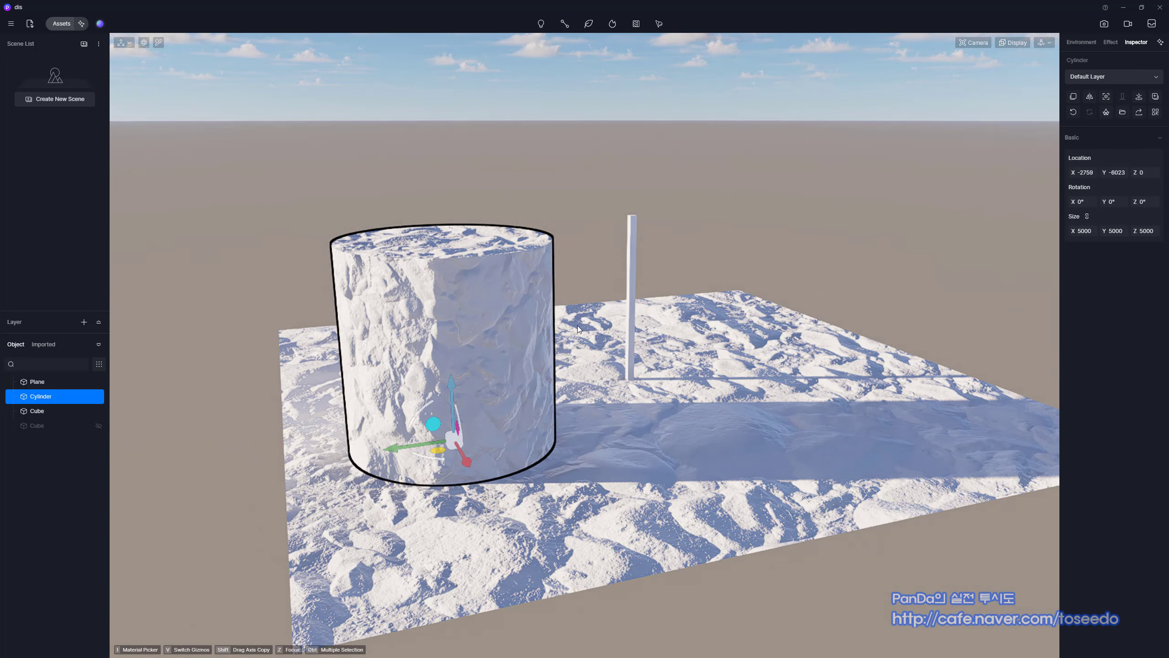
middle_drag(663, 356, 504, 400)
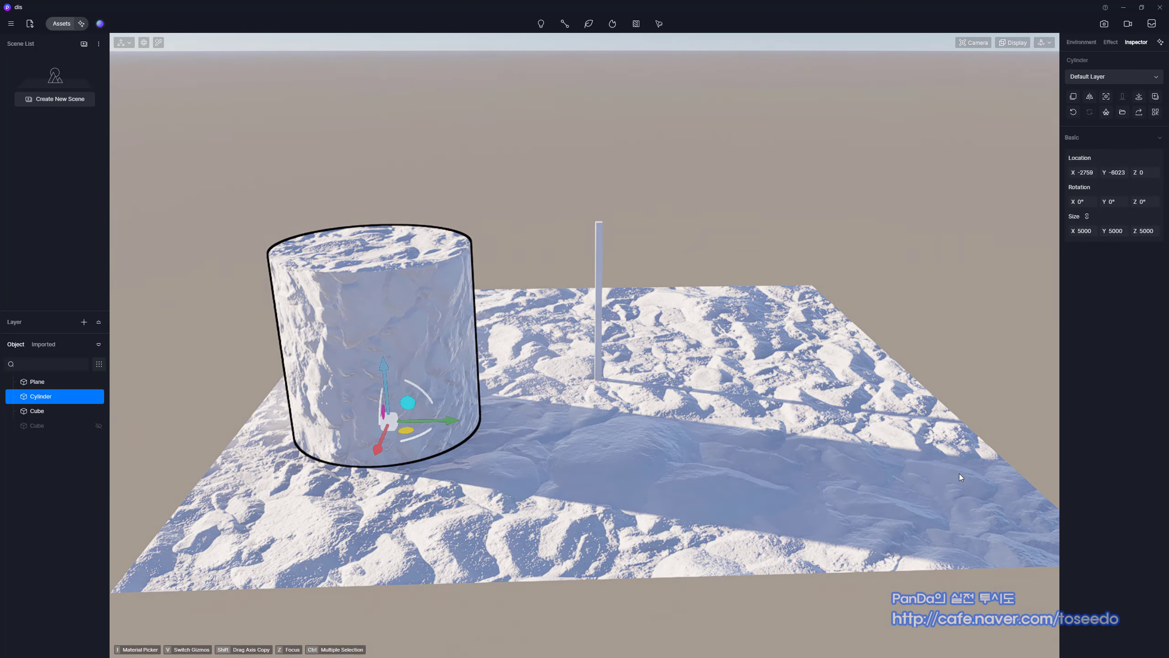
middle_drag(961, 477, 706, 456)
scroll(591, 455, down, 2)
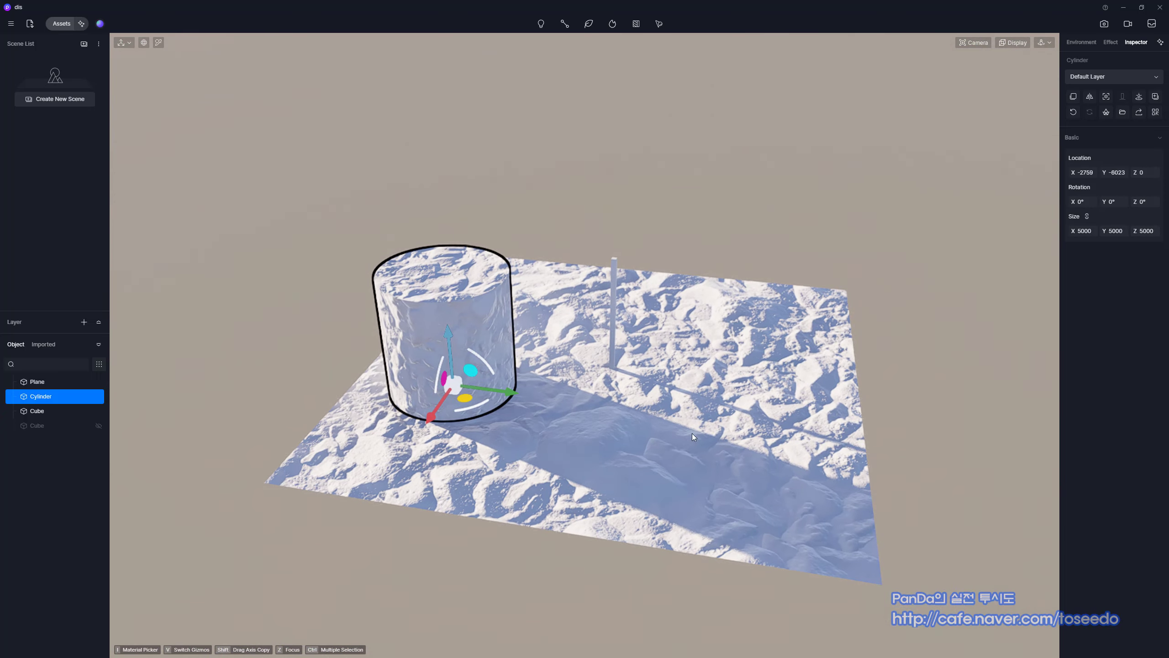
middle_drag(669, 455, 626, 400)
scroll(516, 400, up, 4)
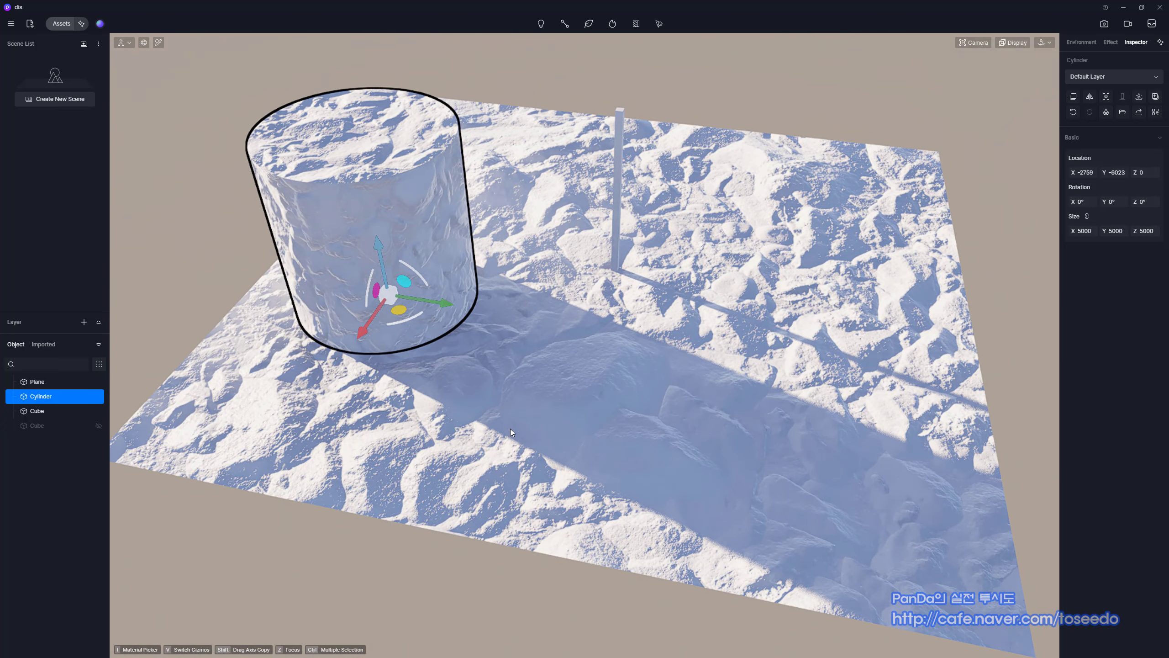
scroll(510, 429, down, 2)
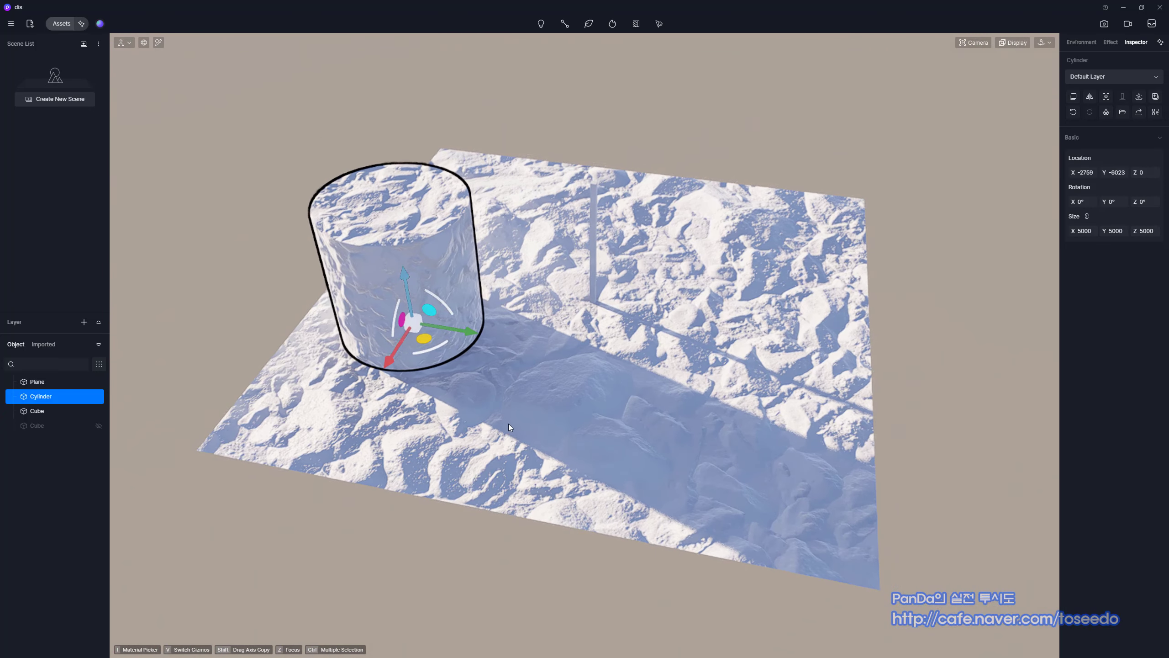
Step: Search the online material library for "rock"
click(59, 25)
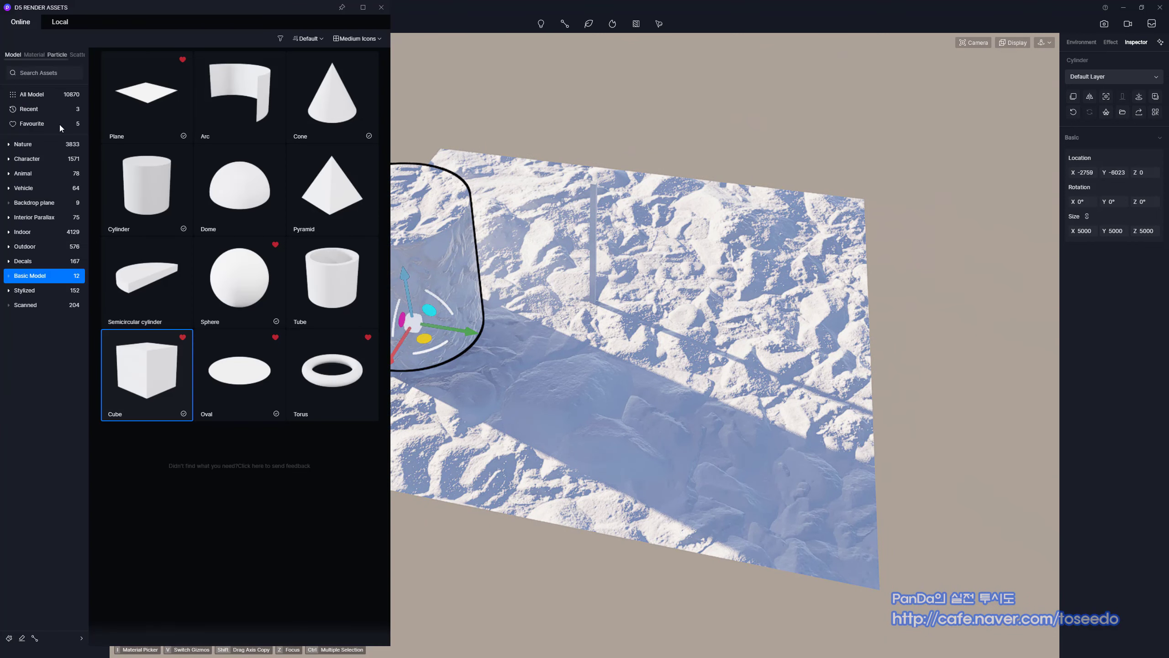
click(38, 54)
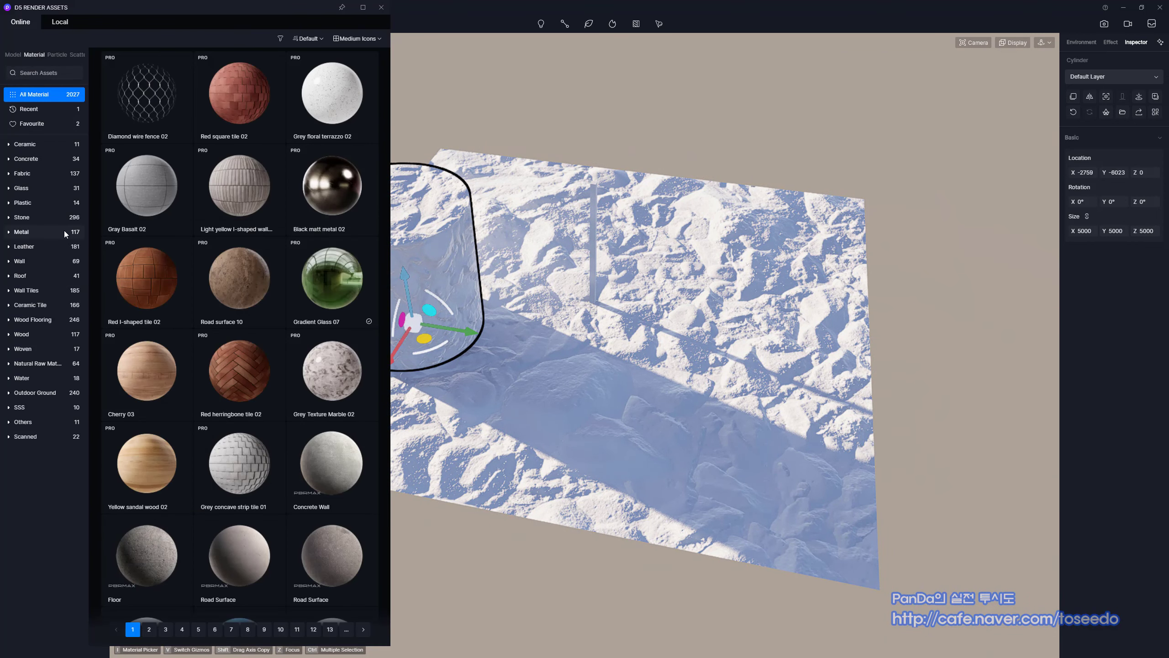
click(57, 76)
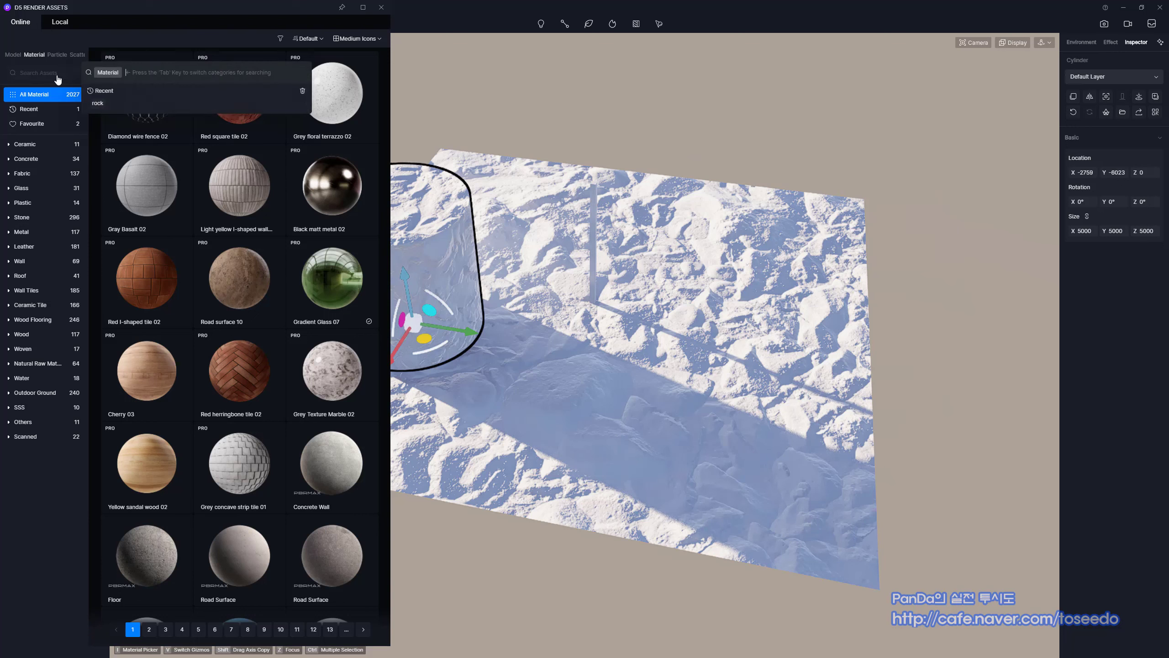
text(rock)
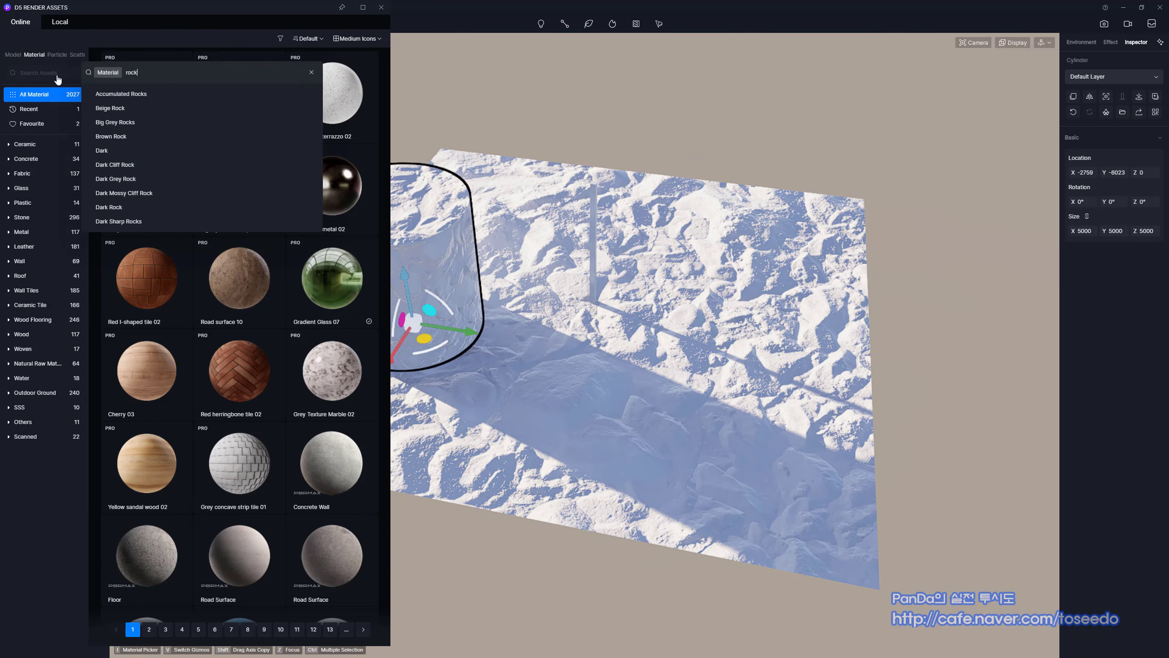
key(Return)
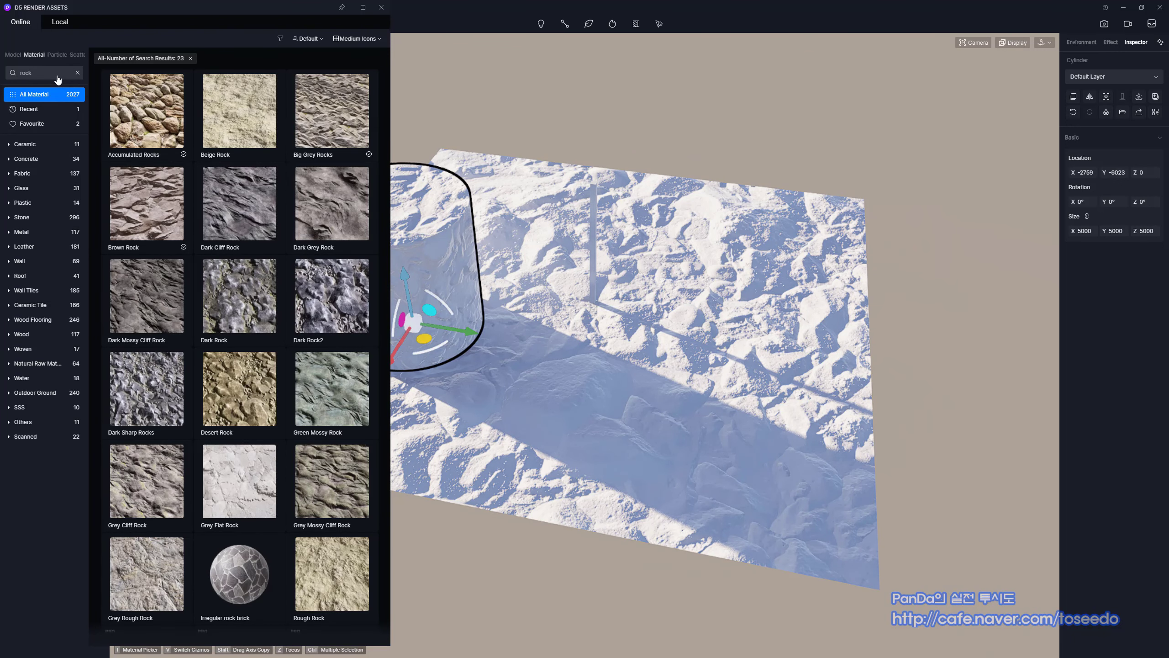
Step: Apply the Accumulated Rocks material to the plane, close the asset library and clear the selection
click(148, 99)
click(691, 284)
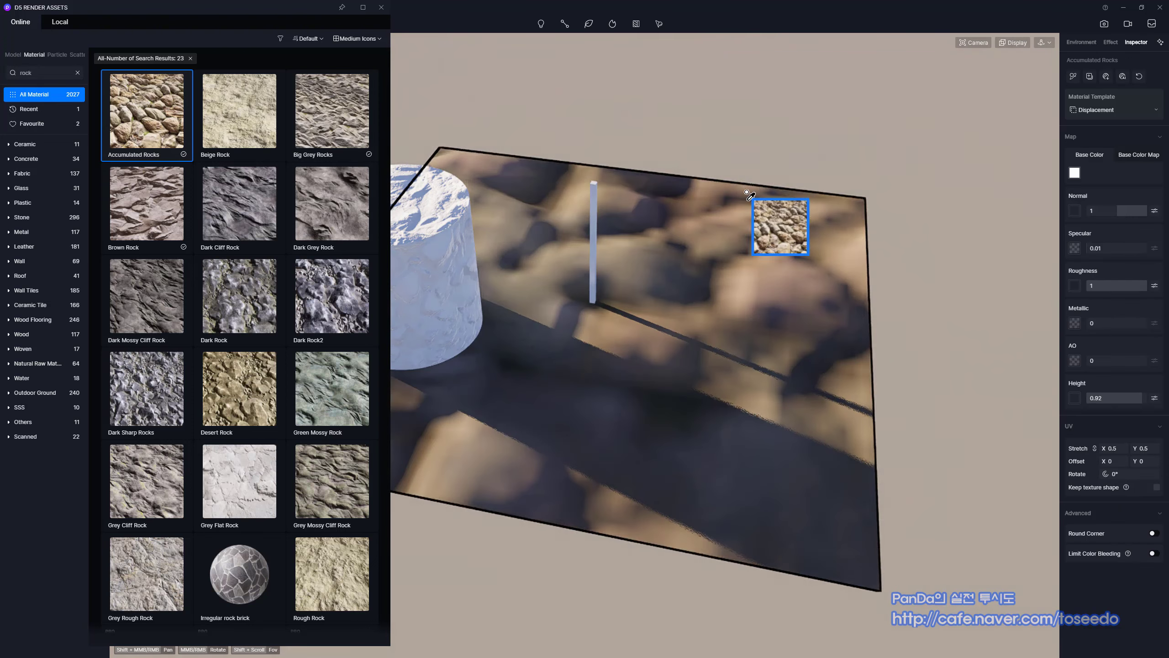
click(381, 7)
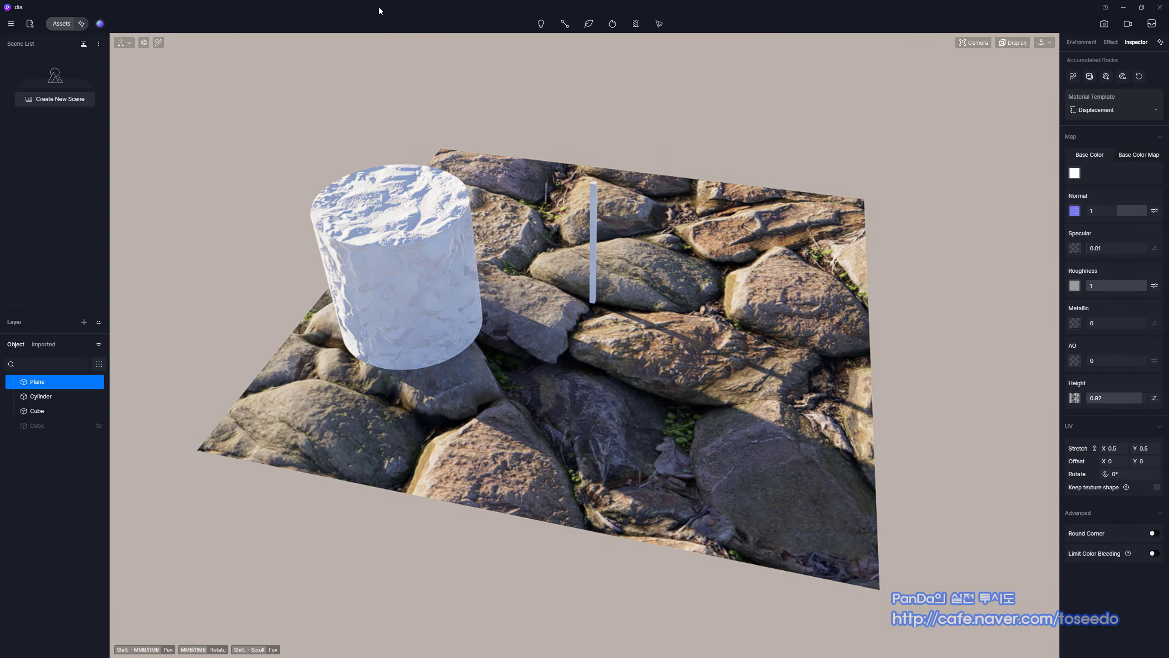
key(Escape)
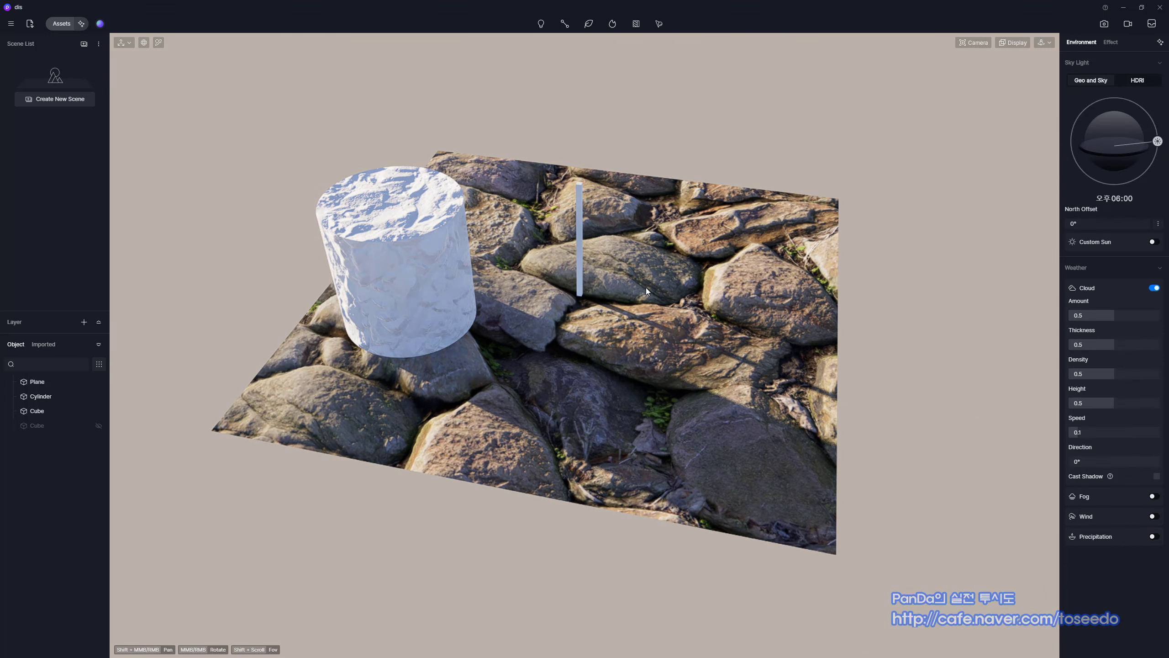
Step: Examine the large stones on the plane from low and high angles, checking their relief around the post and along the plane's edges
middle_drag(553, 427, 615, 315)
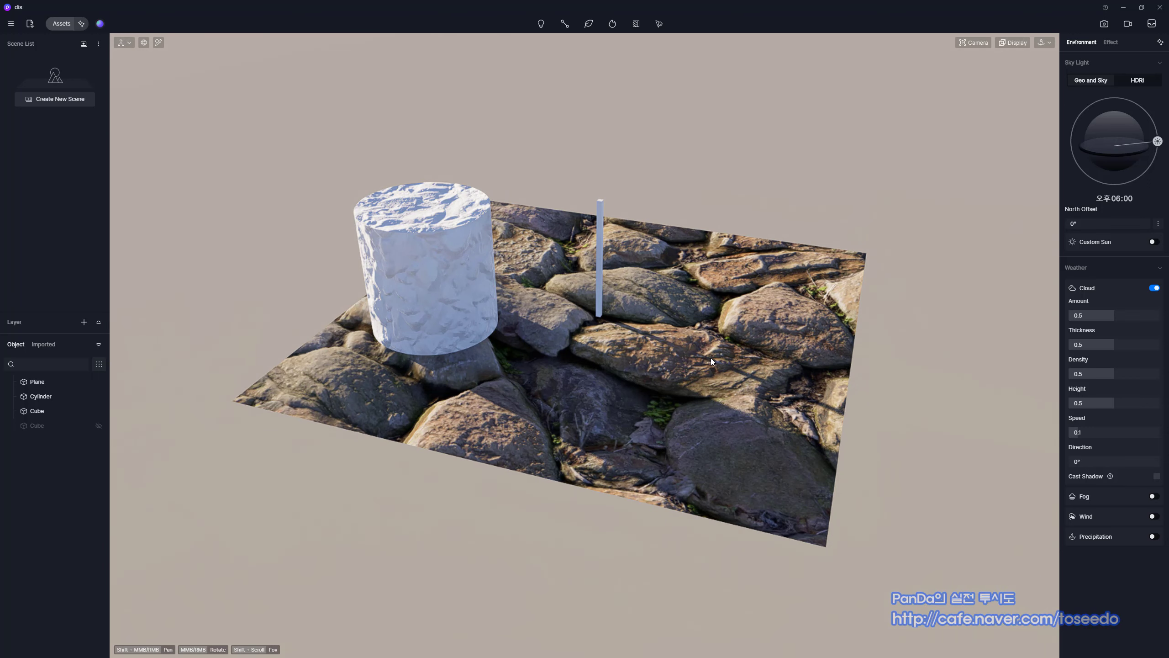
middle_drag(698, 426, 596, 208)
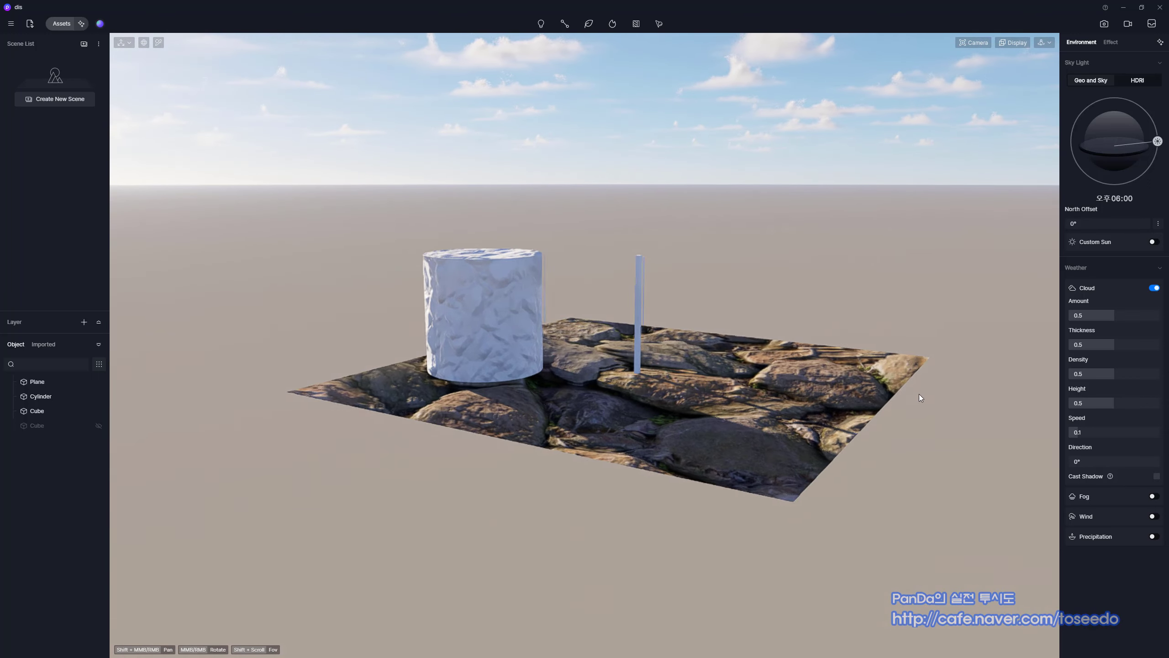
middle_drag(918, 393, 689, 351)
scroll(745, 337, up, 5)
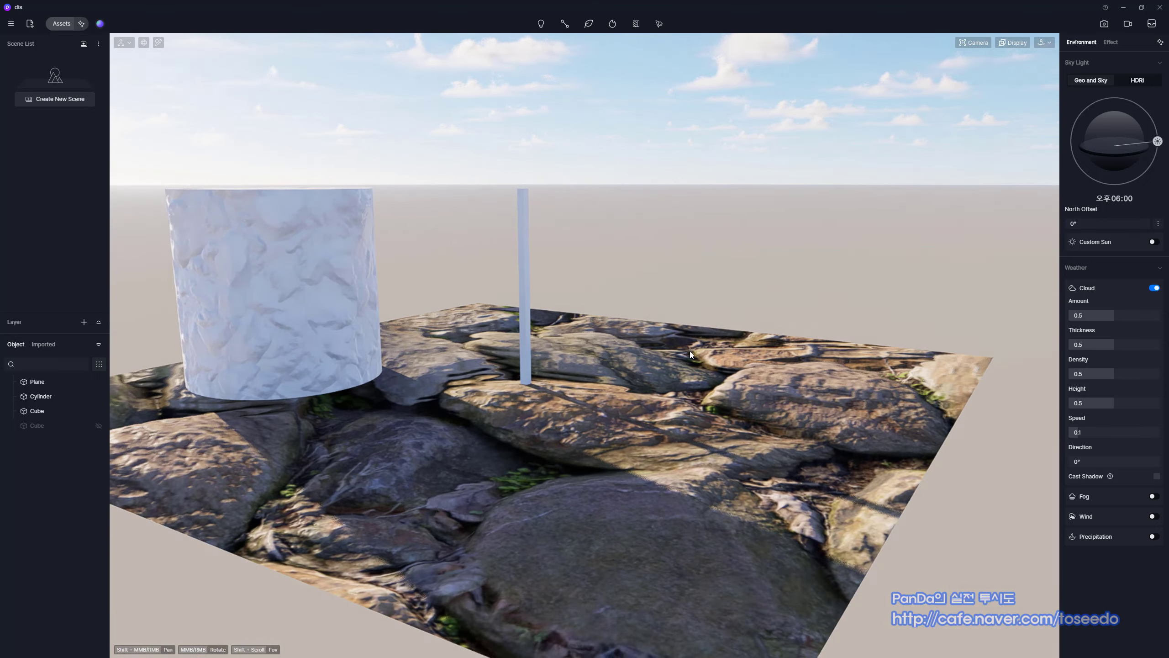
middle_drag(492, 368, 493, 410)
click(606, 366)
scroll(572, 365, down, 3)
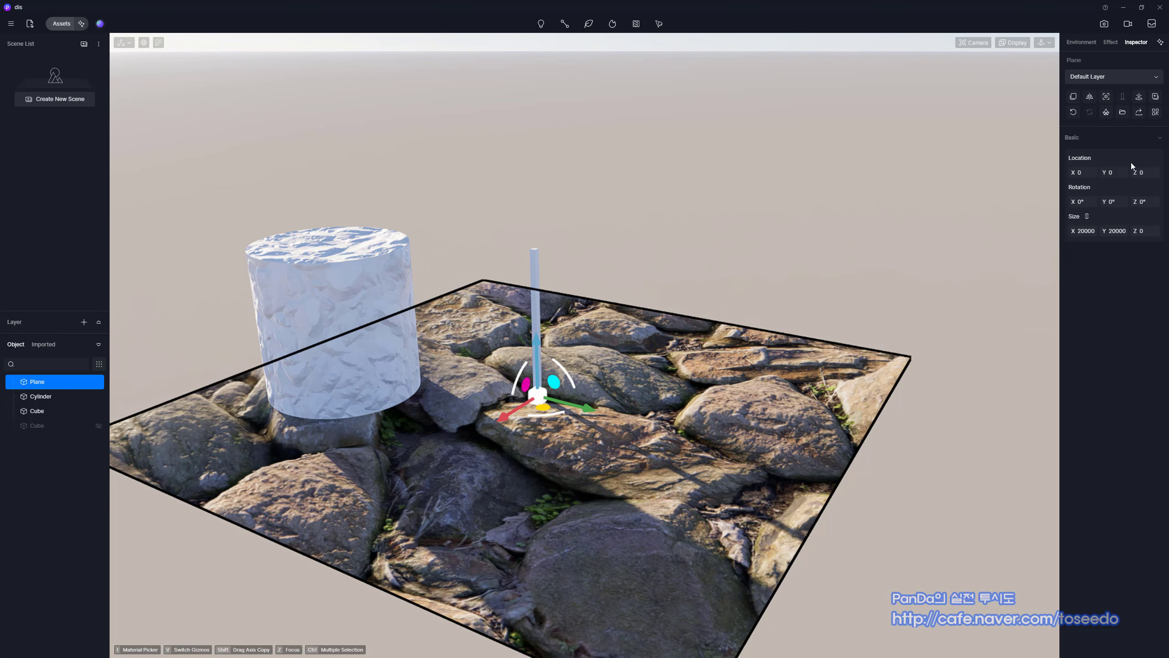
click(676, 376)
click(962, 443)
click(913, 234)
mouse_move(676, 415)
middle_down()
mouse_move(665, 399)
mouse_move(656, 417)
middle_up()
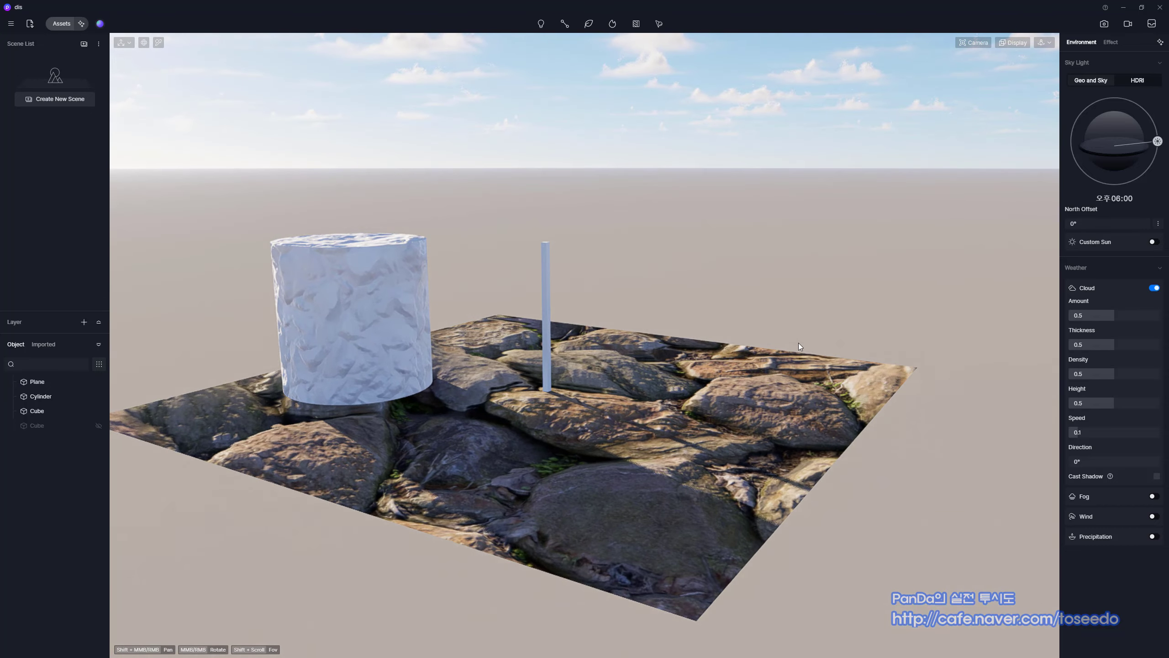
scroll(576, 390, down, 1)
scroll(578, 391, up, 3)
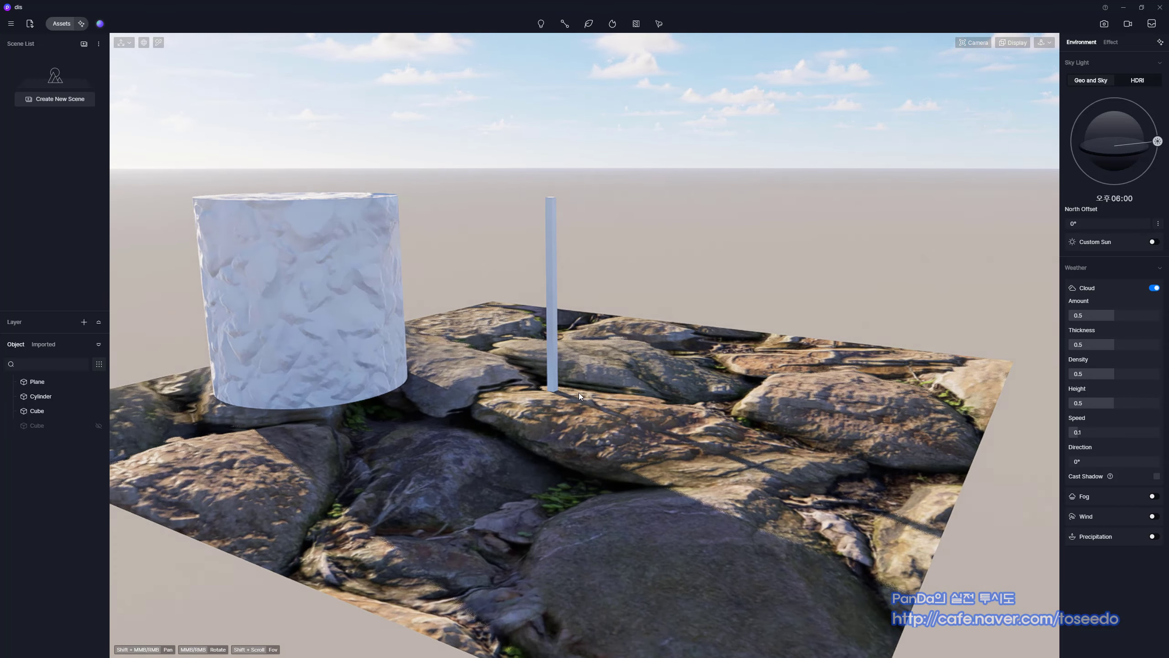
scroll(579, 393, down, 1)
middle_drag(533, 407, 575, 535)
Step: Set the UV Stretch of the plane's Accumulated Rocks material to 5 in both X and Y
click(684, 384)
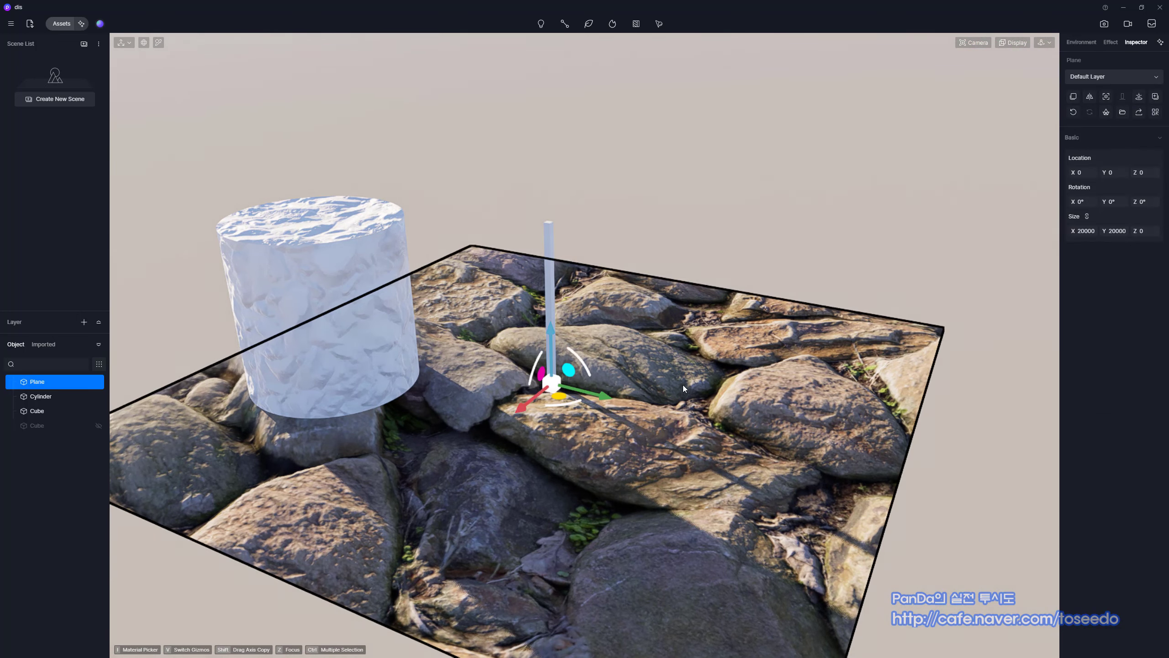
middle_drag(643, 468, 652, 377)
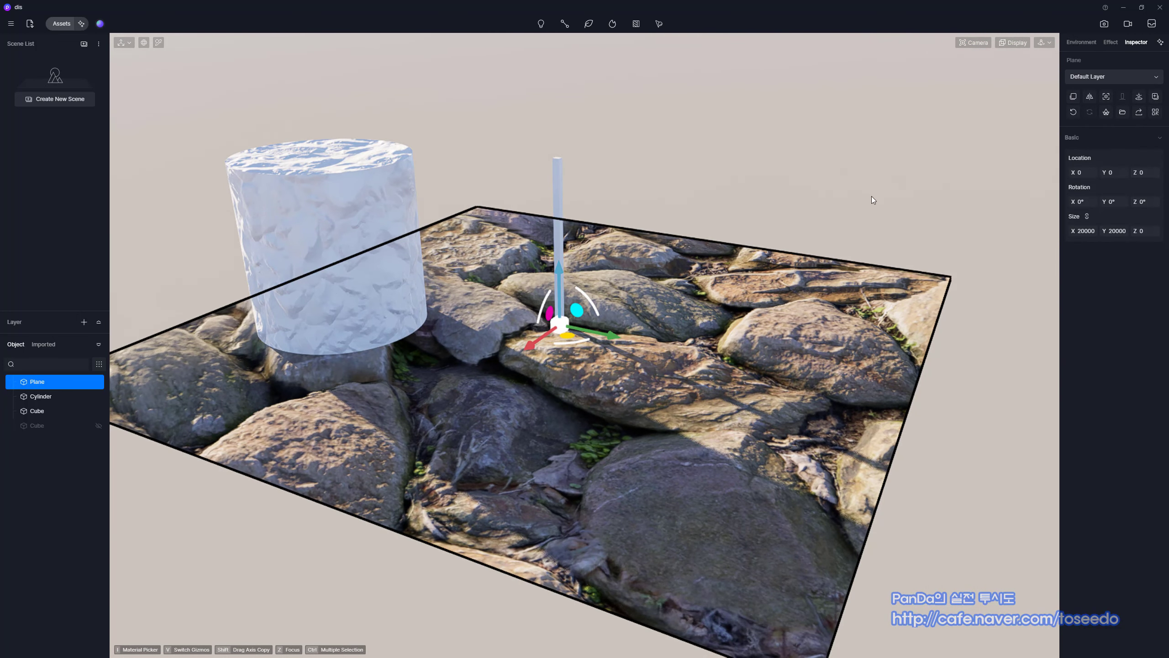
key(i)
click(1113, 448)
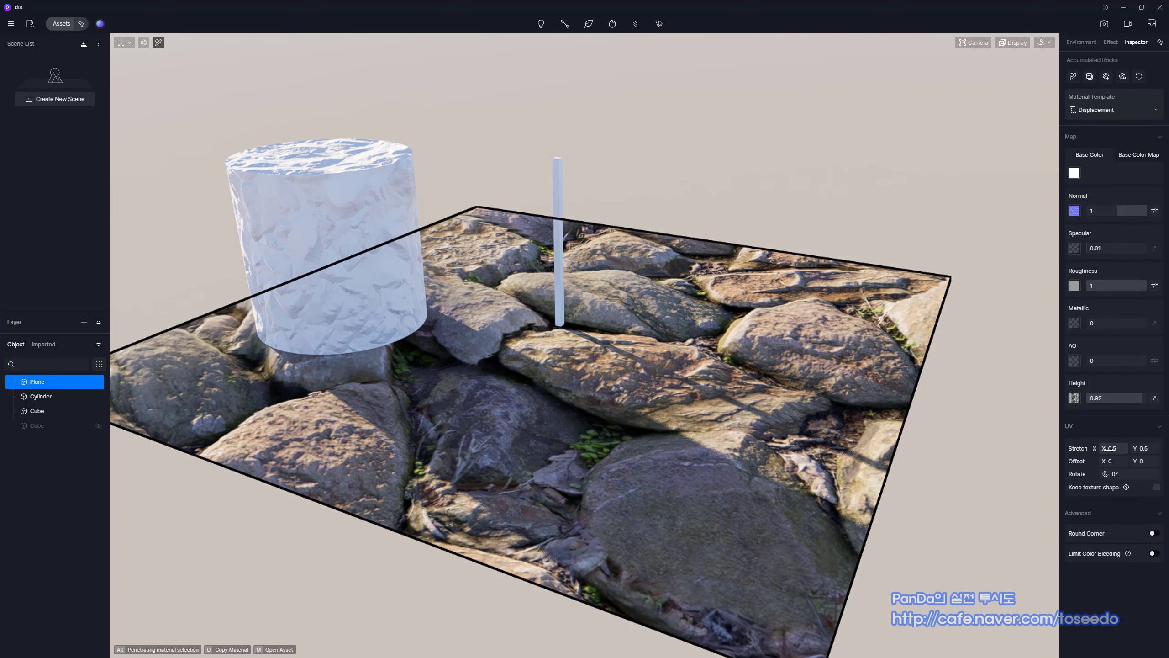
text(5)
key(Return)
Step: Examine the smaller tiled stones, the plane's edges and the shadows of the cylinder and post from near and far
right_drag(782, 437, 728, 240)
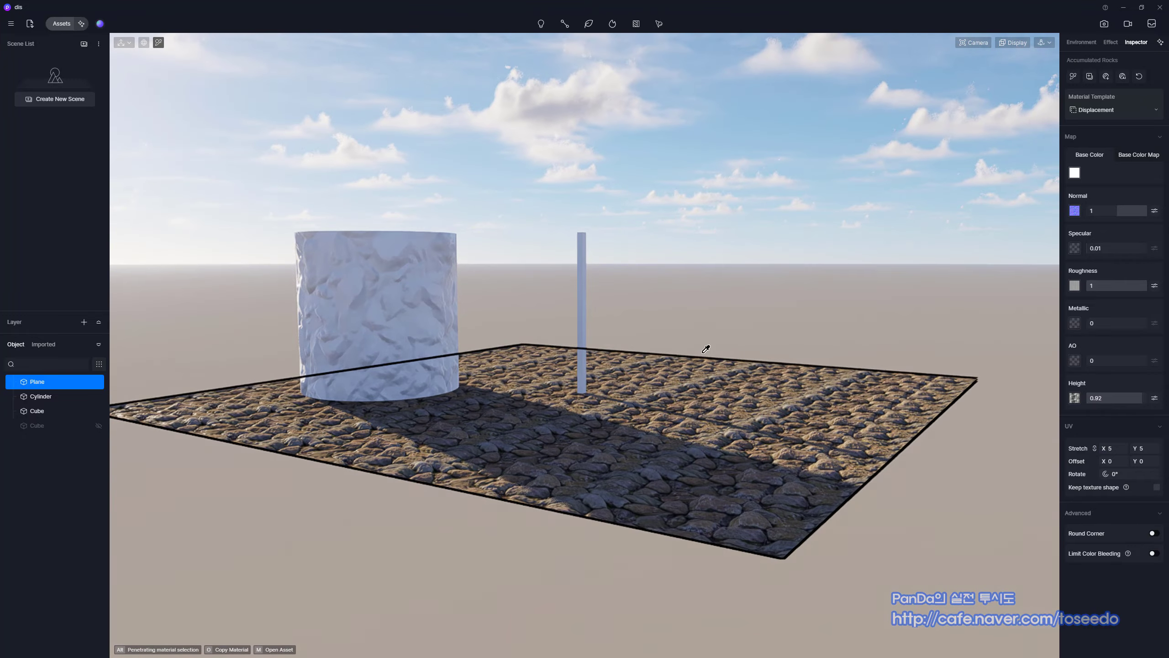
scroll(645, 392, up, 3)
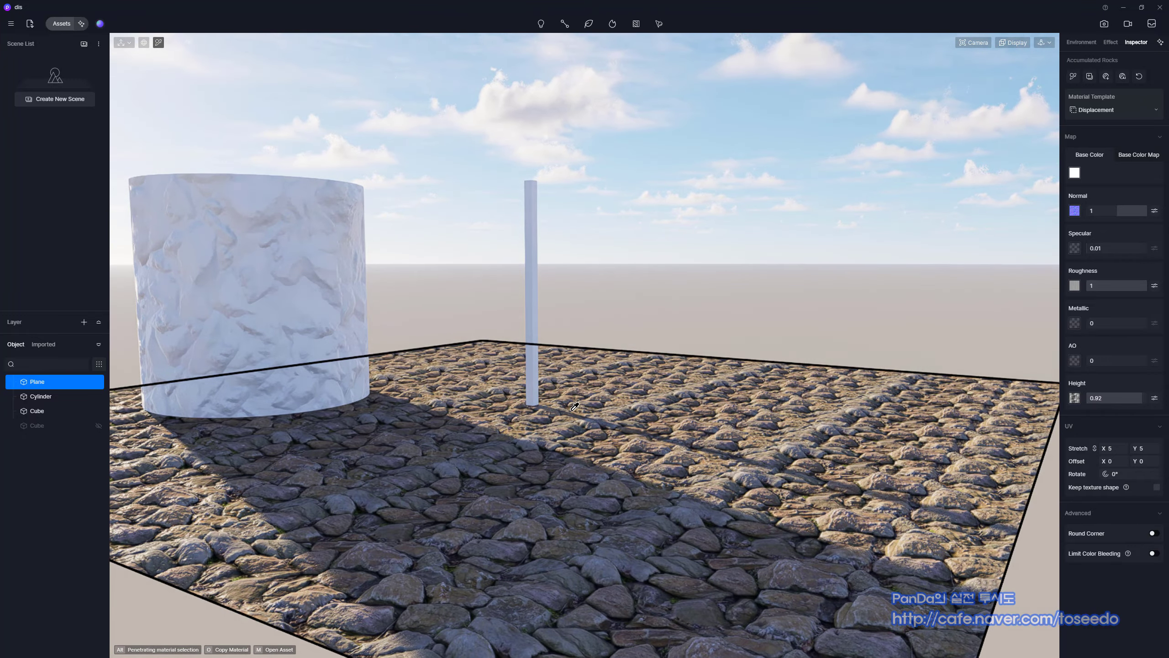
scroll(572, 403, down, 3)
right_drag(570, 395, 609, 483)
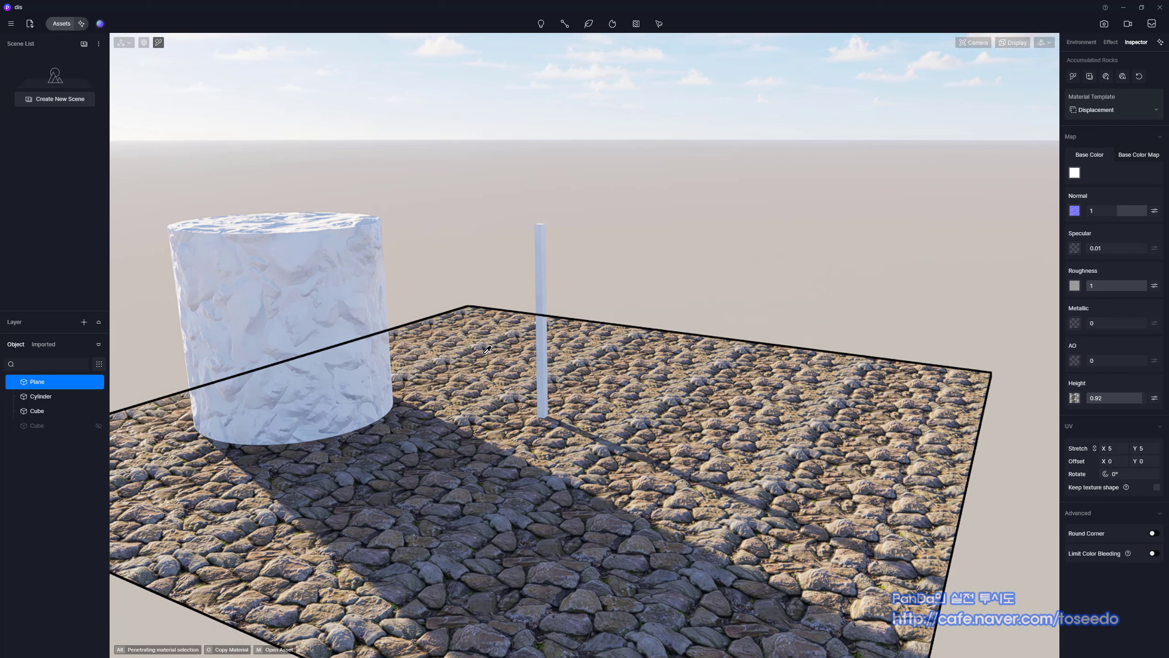
scroll(487, 350, down, 3)
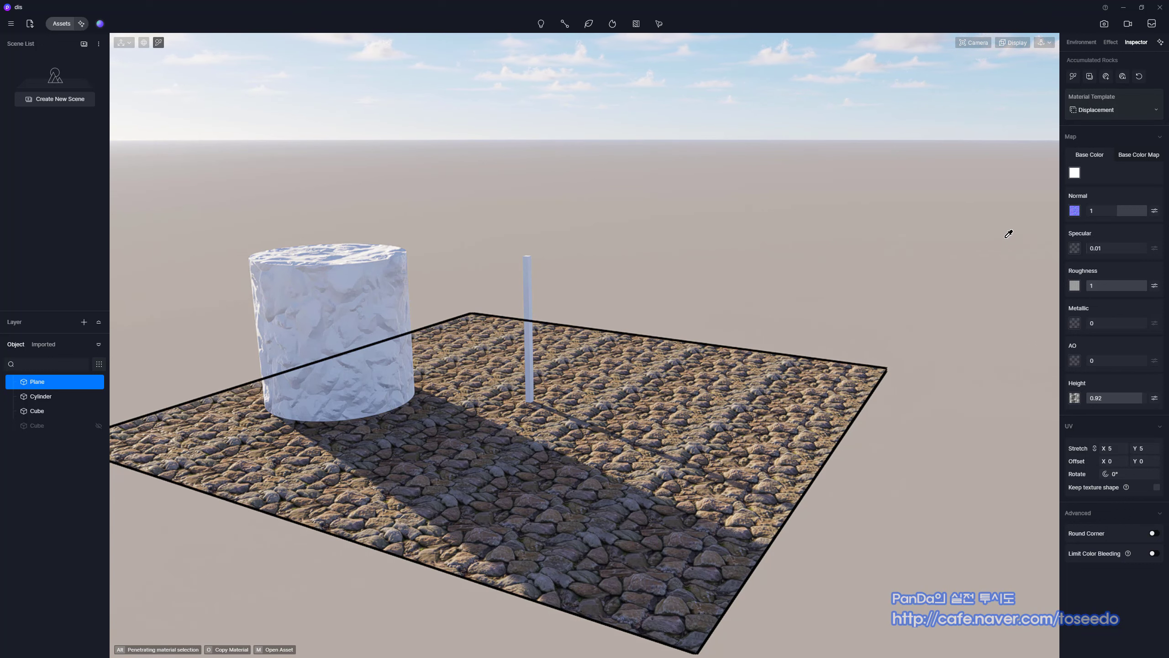
middle_drag(574, 363, 657, 320)
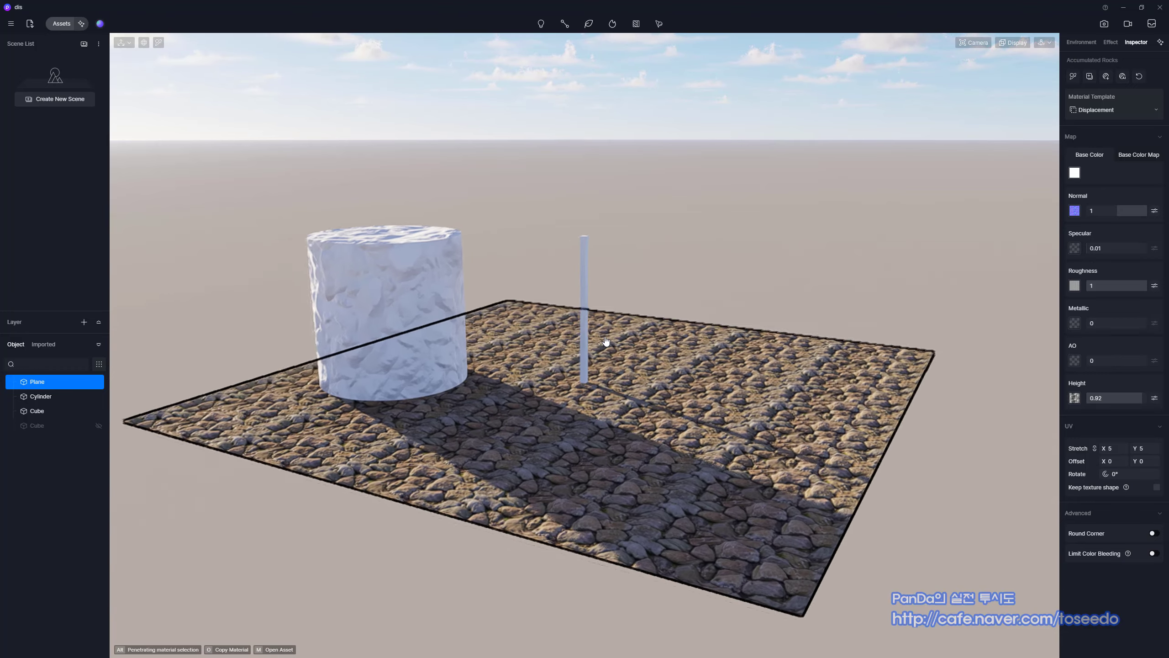
scroll(696, 337, up, 5)
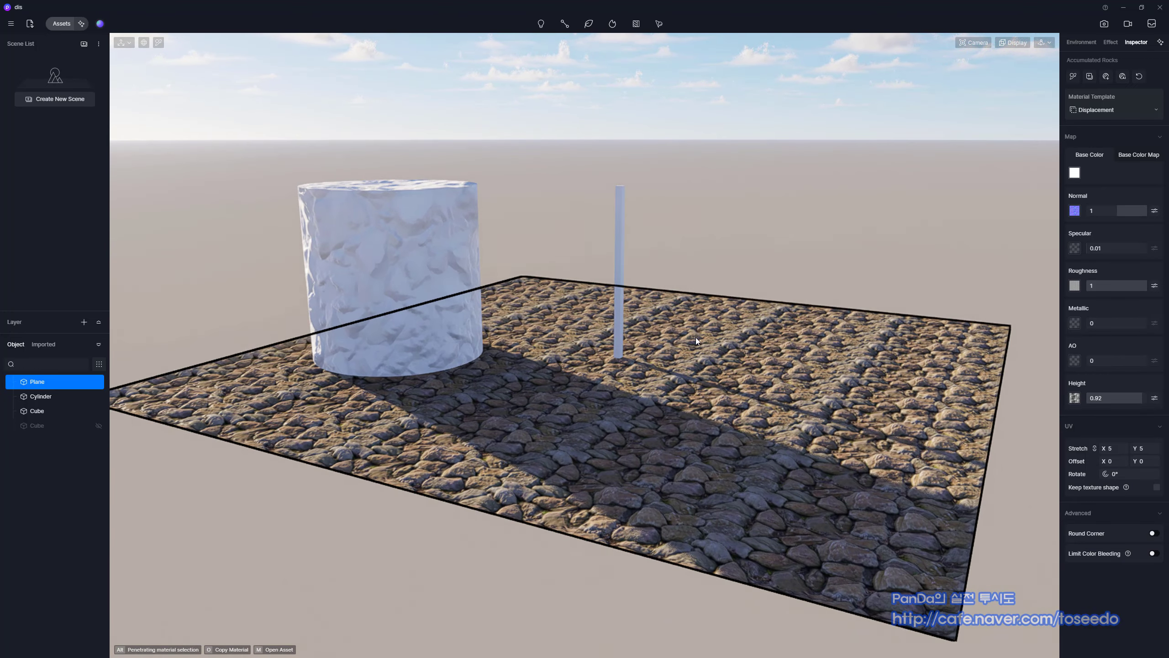
right_drag(661, 409, 661, 430)
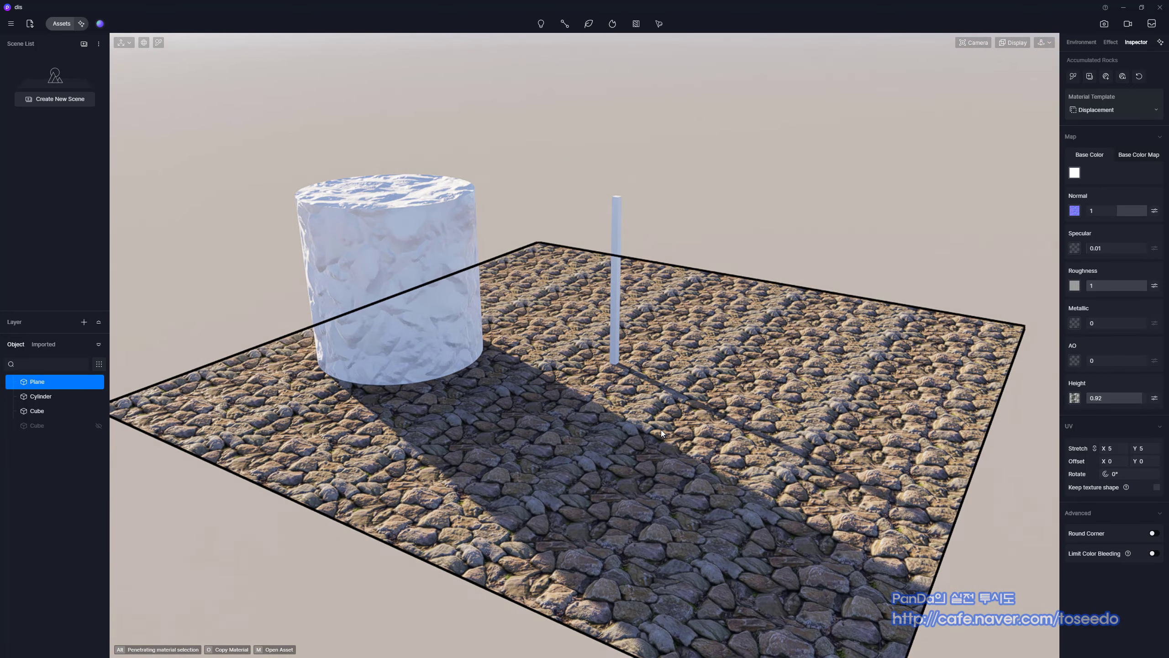